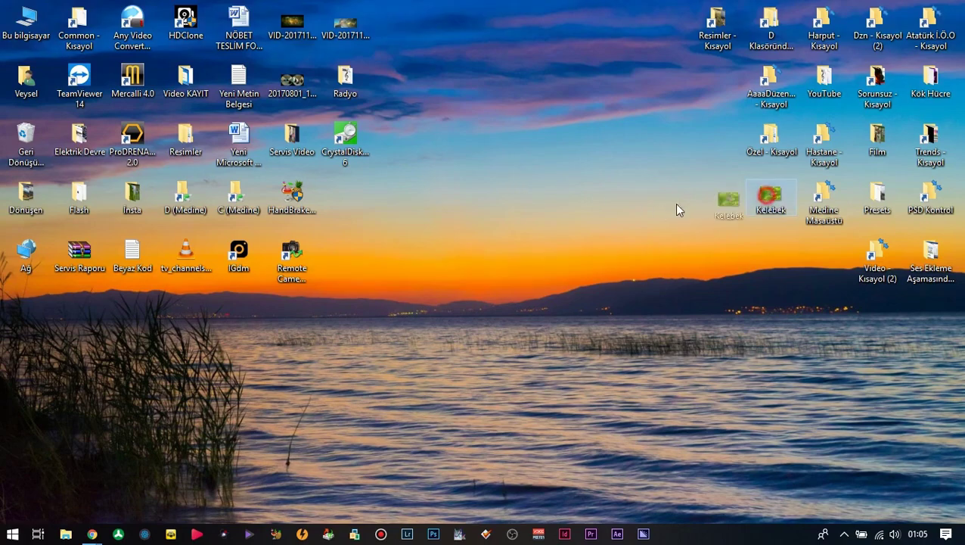
# Move the Kelebek image file to the middle of the desktop and preview the photo
pyautogui.moveTo(771, 198); pyautogui.dragTo(504, 261)
pyautogui.doubleClick(505, 265)
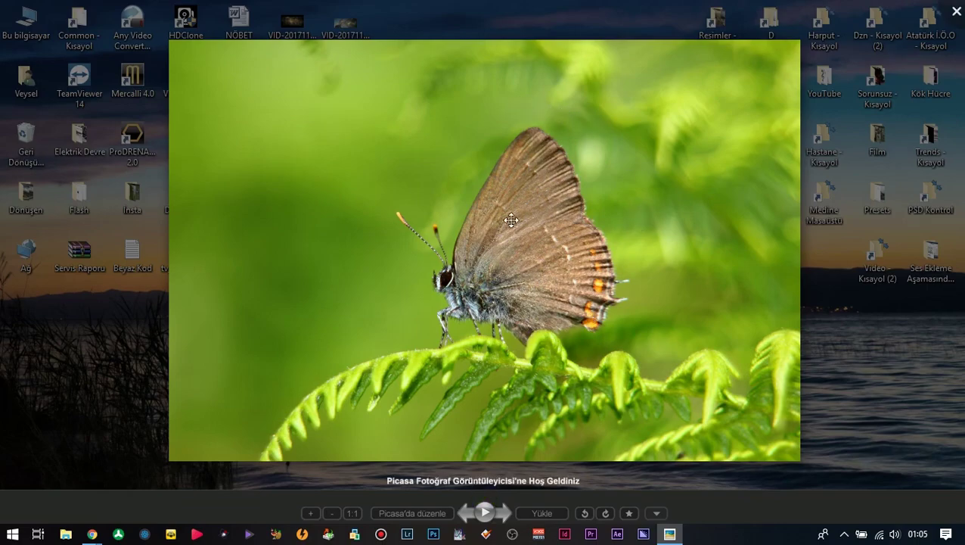
pyautogui.press('Escape')
pyautogui.moveTo(505, 257); pyautogui.dragTo(754, 204)
pyautogui.hotkey('ctrl', 'z')
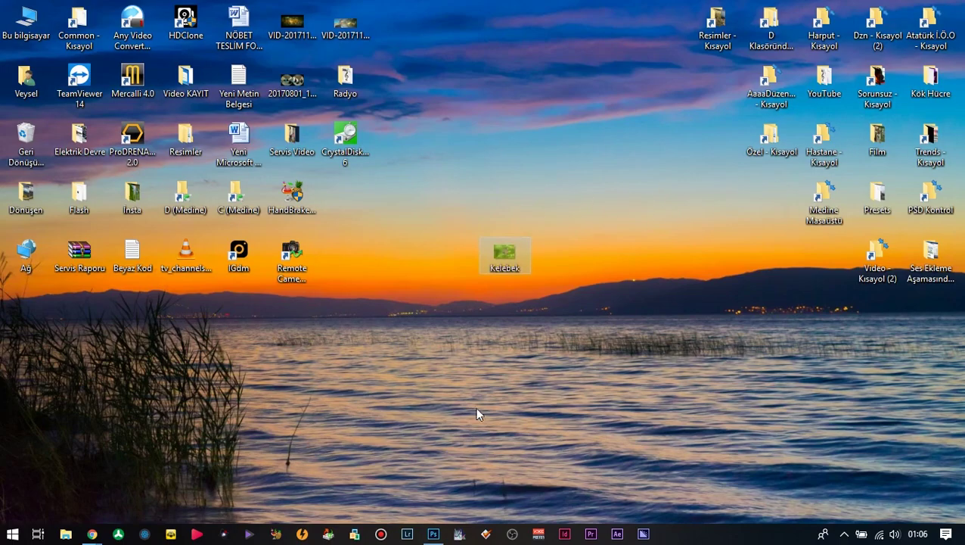
# Open the Kelebek image in Photoshop by choosing it from the list of other applications
pyautogui.rightClick(505, 261)
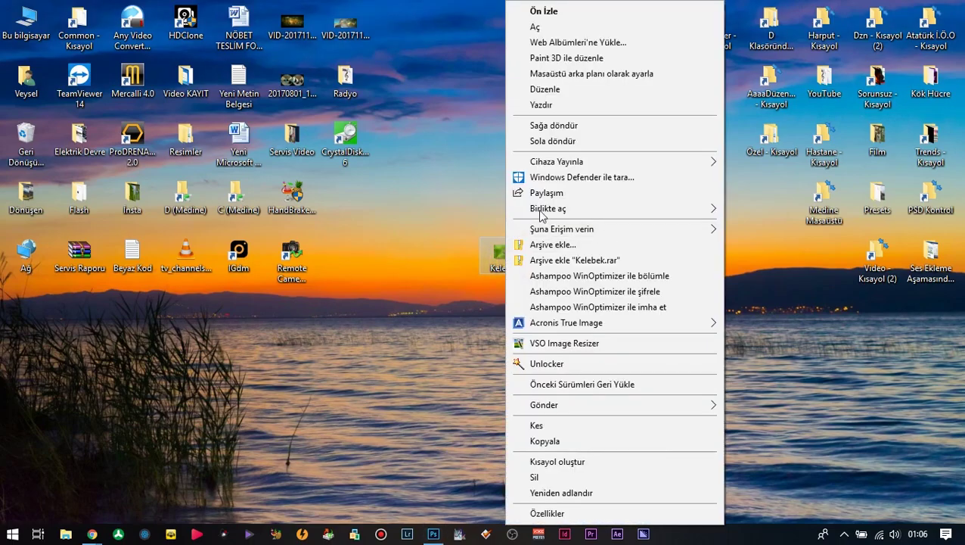
pyautogui.moveTo(550, 212)
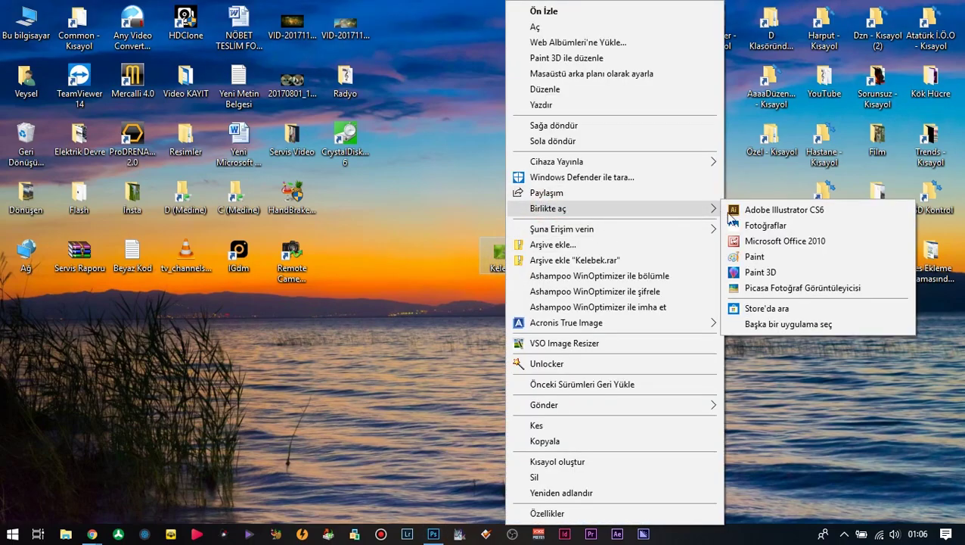
pyautogui.click(788, 324)
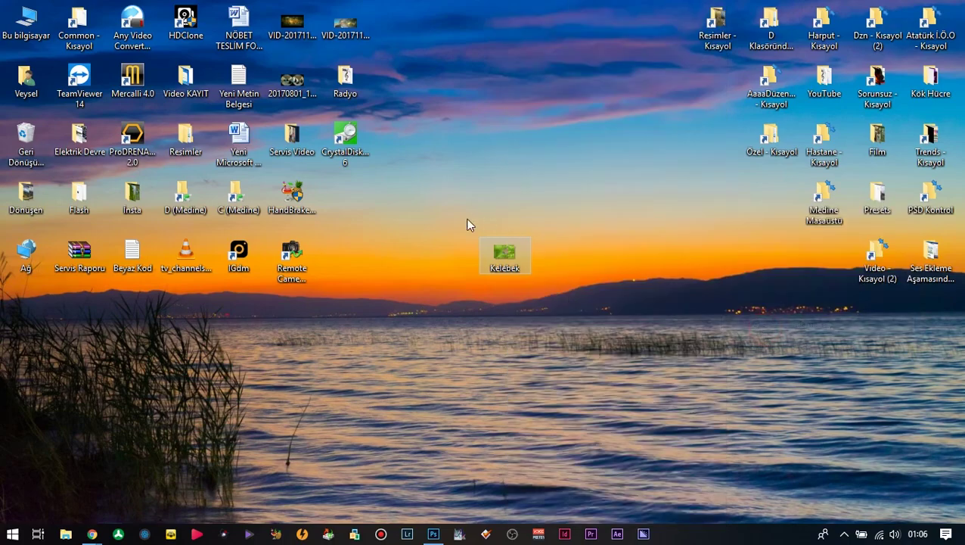
pyautogui.scroll(-3, 441, 378)
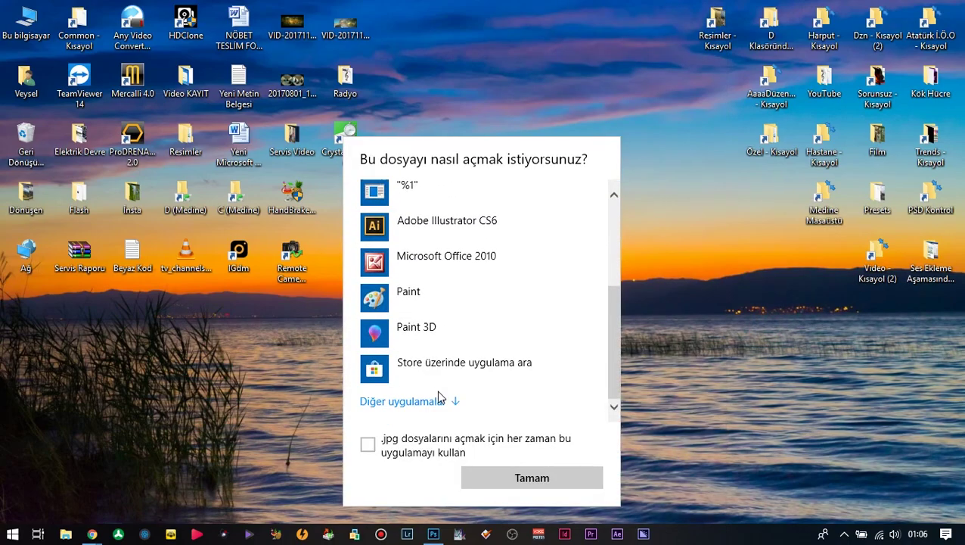
pyautogui.click(441, 394)
pyautogui.scroll(-8, 467, 366)
pyautogui.scroll(3, 467, 366)
pyautogui.scroll(2, 469, 366)
pyautogui.click(484, 401)
pyautogui.click(506, 479)
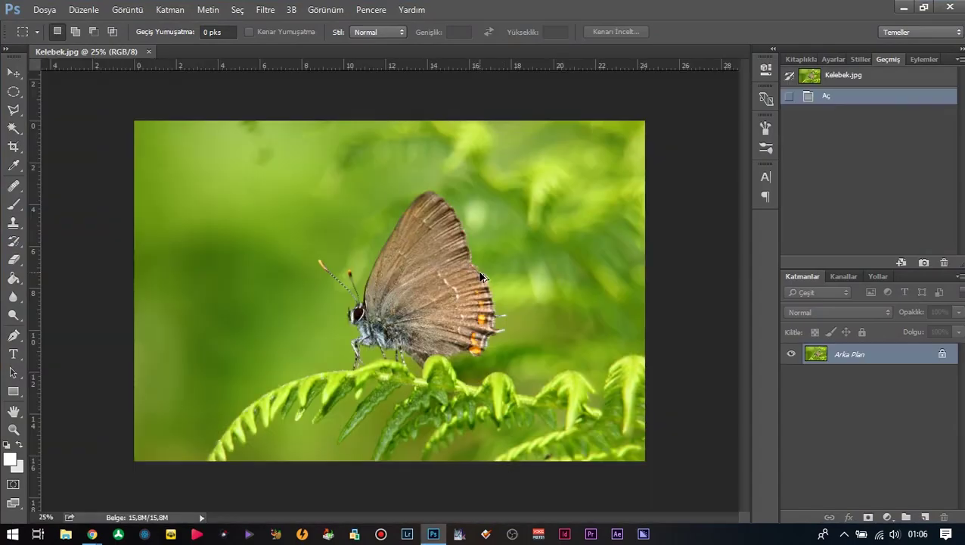
# In the Camera Raw filter, set Kontrast +41, Açık Tonlar -58, Gölgeler +30, Beyazlar -10 and Siyahlar -49, leaving Pozlama at 0
pyautogui.hotkey('ctrl', '+')
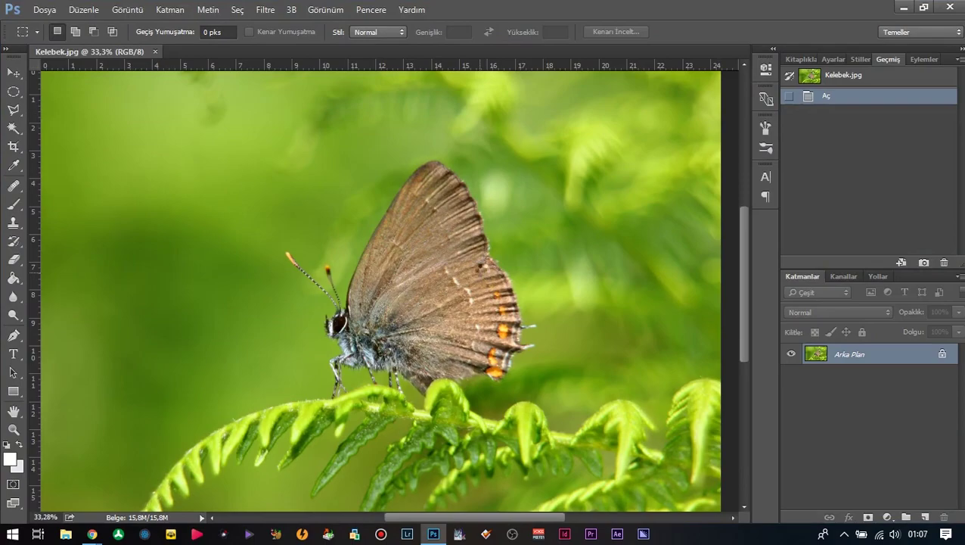
pyautogui.hotkey('ctrl', 'shift', 'a')
pyautogui.click(813, 312)
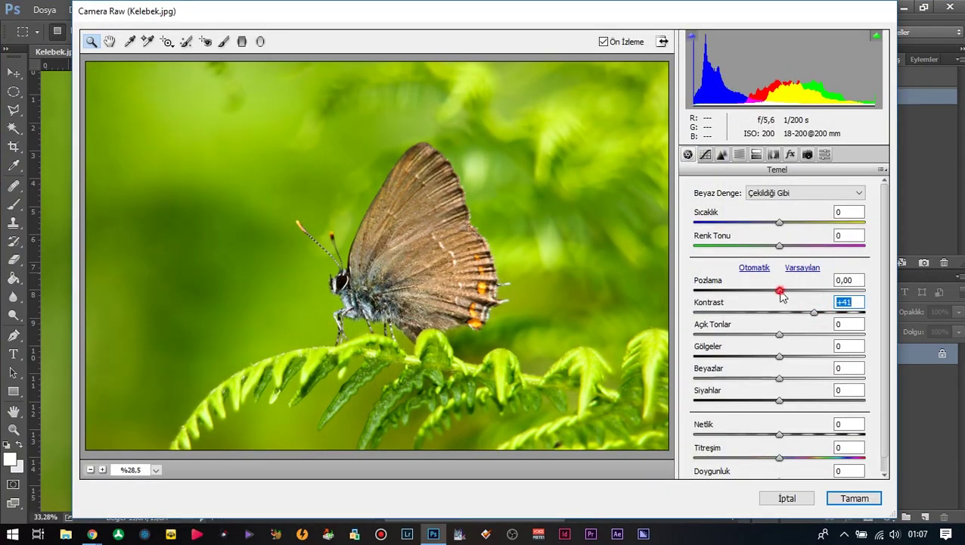
pyautogui.moveTo(779, 290); pyautogui.dragTo(776, 290)
pyautogui.moveTo(749, 333); pyautogui.dragTo(737, 400)
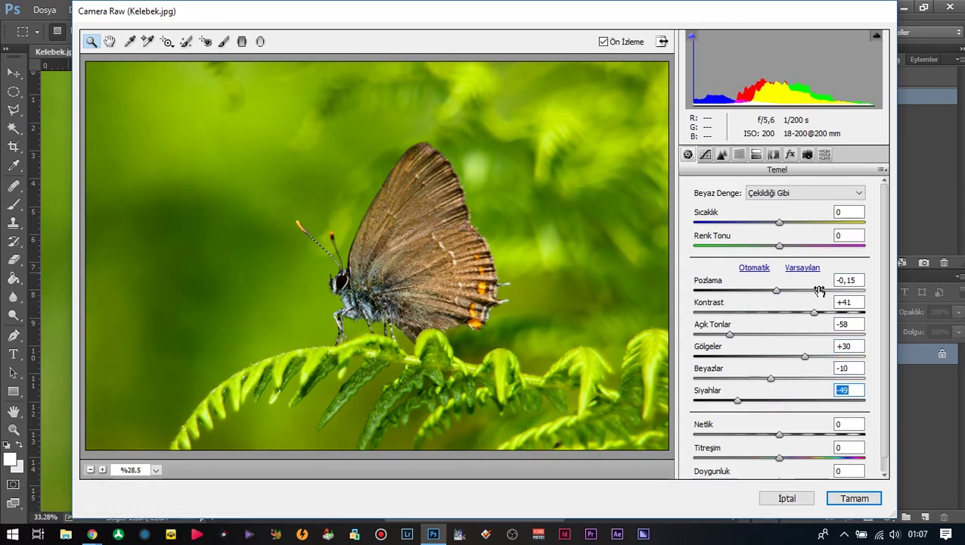
pyautogui.doubleClick(776, 290)
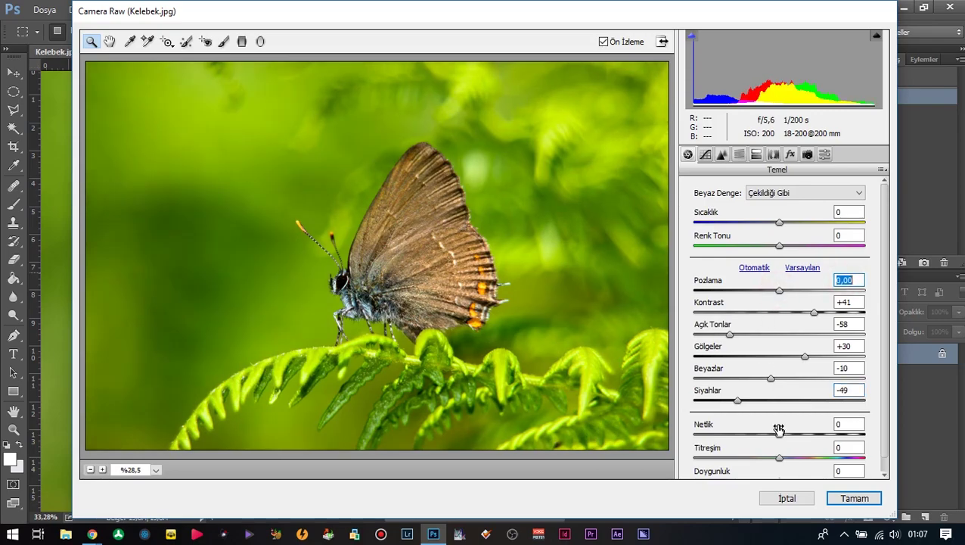
# Set Netlik to +42 and Titreşim to +15, raise Gölgeler further, and apply the Camera Raw filter
pyautogui.moveTo(777, 434); pyautogui.dragTo(792, 459)
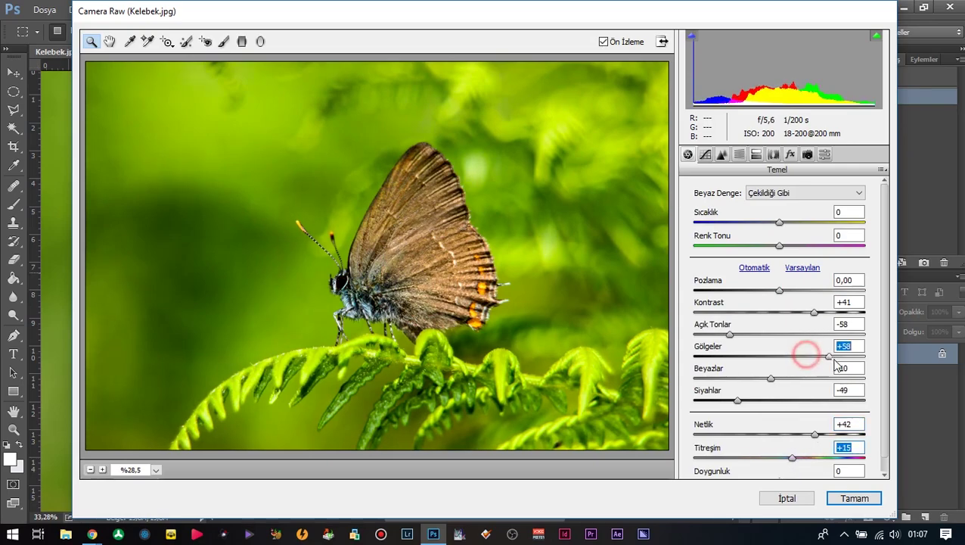
pyautogui.moveTo(834, 363); pyautogui.dragTo(844, 366)
pyautogui.click(857, 497)
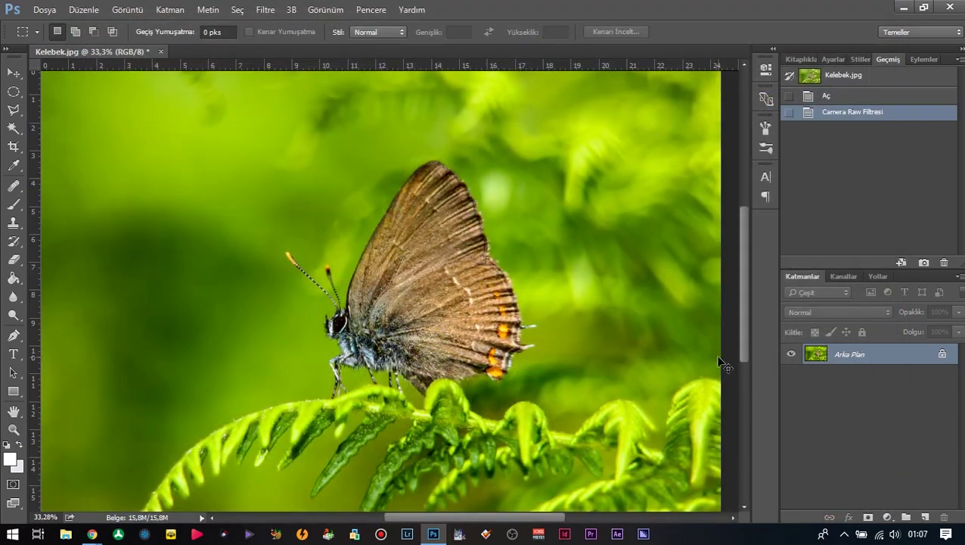
# Compare the photo before and after the Camera Raw adjustments
pyautogui.hotkey('ctrl', 'z')
pyautogui.hotkey('ctrl', 'z')
pyautogui.hotkey('ctrl', 'z')
pyautogui.hotkey('ctrl', 'z')
pyautogui.hotkey('ctrl', 'z')
pyautogui.hotkey('ctrl', 'z')
# Select the butterfly and fern with the Polygonal Lasso, closely following the fern's upper edge and passing loosely around the butterfly
pyautogui.press('l')
pyautogui.scroll(-2, 690, 399)
pyautogui.hscroll(2, 690, 398)
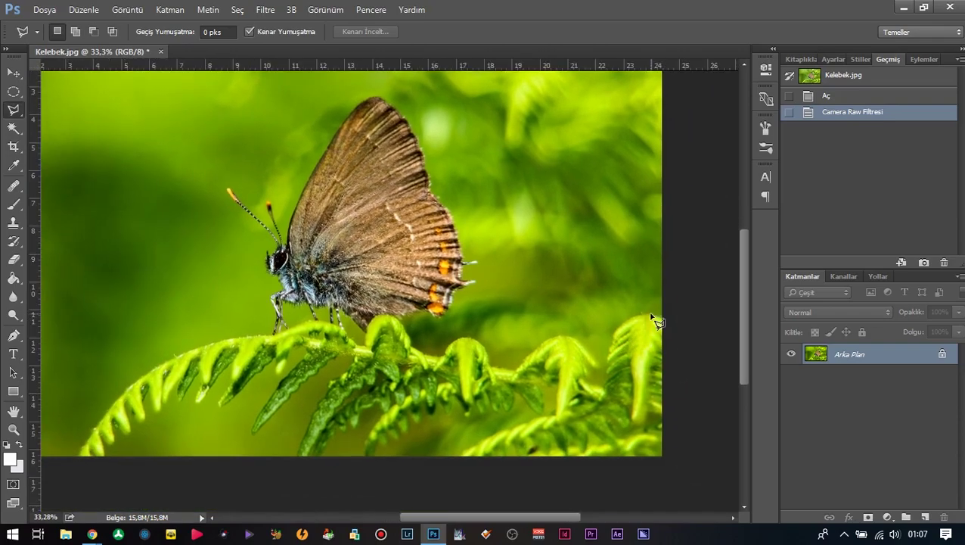
pyautogui.click(617, 332)
pyautogui.click(605, 369)
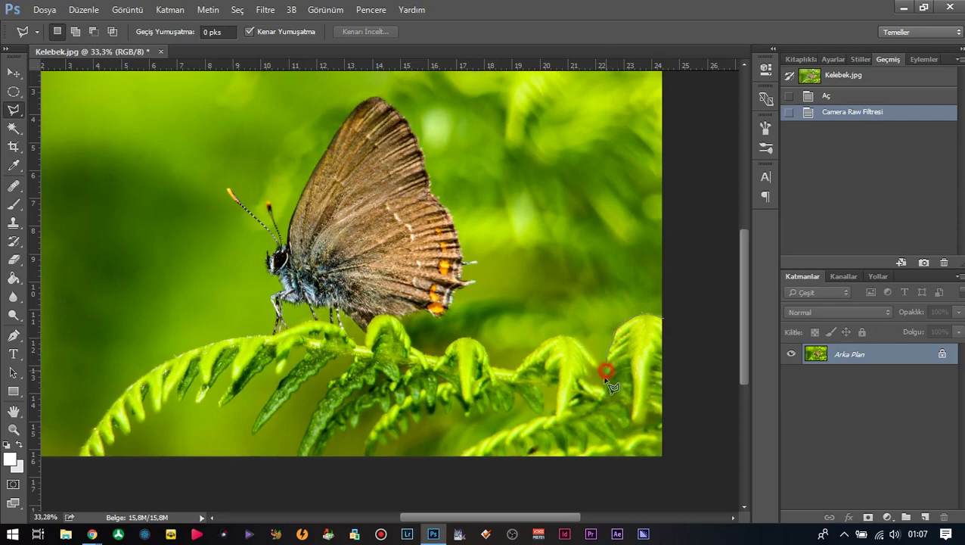
pyautogui.click(580, 384)
pyautogui.click(596, 366)
pyautogui.click(584, 351)
pyautogui.click(569, 337)
pyautogui.click(553, 337)
pyautogui.click(535, 345)
pyautogui.click(514, 365)
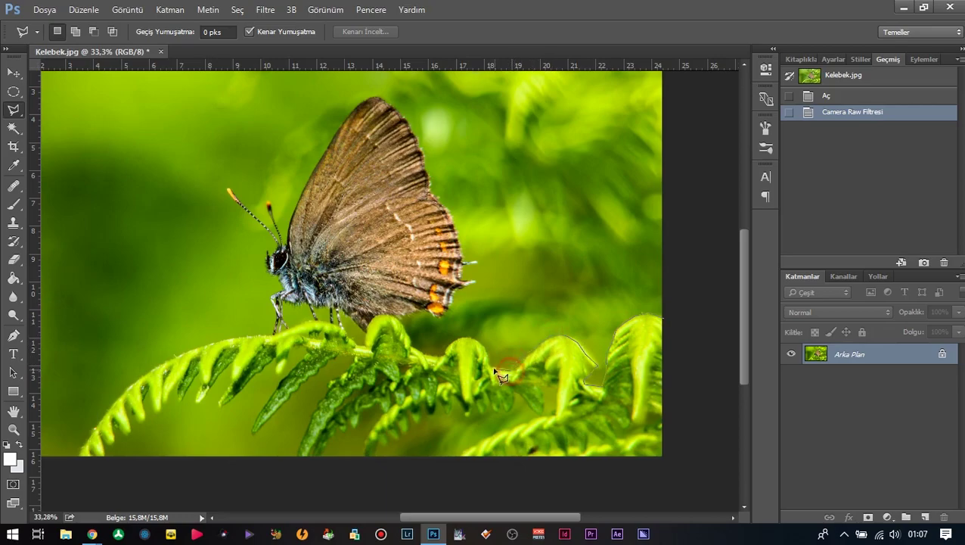
pyautogui.click(477, 341)
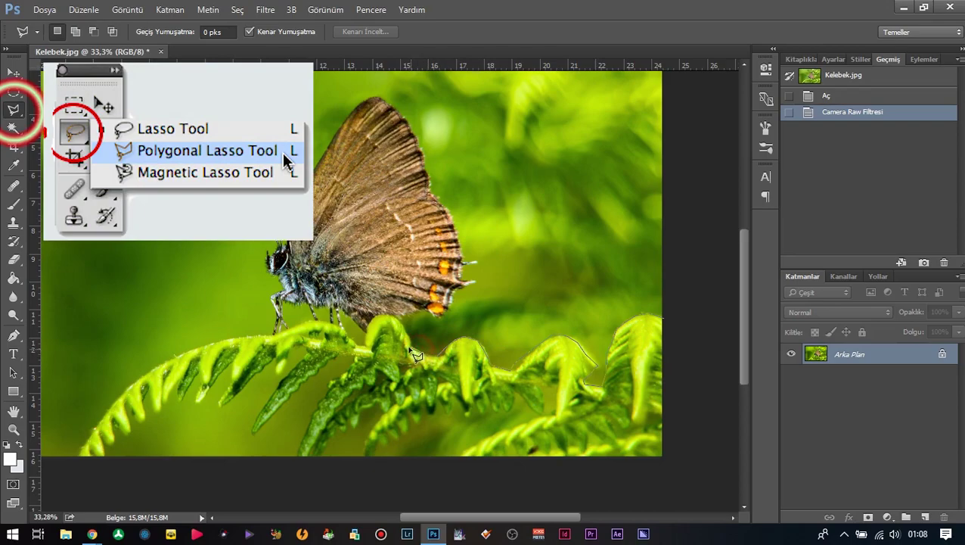
pyautogui.click(400, 327)
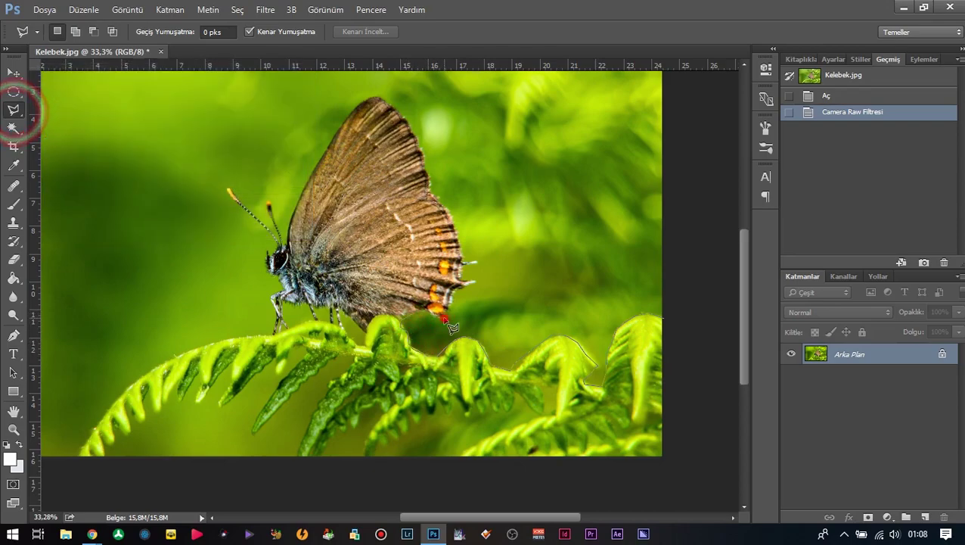
pyautogui.moveTo(458, 307)
pyautogui.mouseDown()
pyautogui.moveTo(491, 289)
pyautogui.moveTo(504, 223)
pyautogui.moveTo(488, 185)
pyautogui.moveTo(429, 101)
pyautogui.moveTo(395, 80)
pyautogui.moveTo(337, 84)
pyautogui.moveTo(201, 171)
pyautogui.moveTo(193, 234)
pyautogui.moveTo(242, 281)
pyautogui.moveTo(269, 335)
pyautogui.moveTo(200, 345)
pyautogui.moveTo(138, 375)
pyautogui.moveTo(75, 453)
pyautogui.moveTo(132, 480)
pyautogui.moveTo(656, 507)
pyautogui.moveTo(713, 477)
pyautogui.moveTo(720, 378)
pyautogui.moveTo(695, 336)
pyautogui.mouseUp()
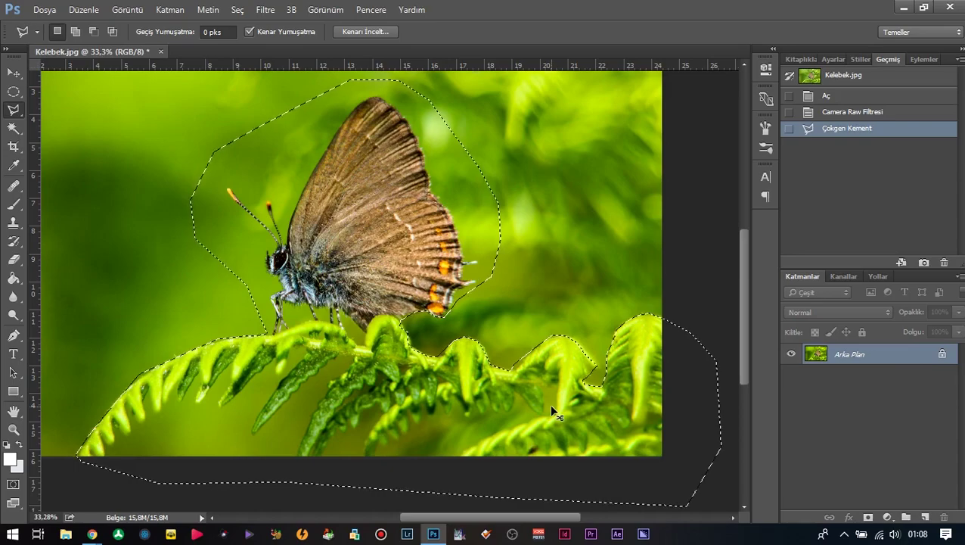
# Feather the butterfly and fern selection with a radius of 4 pixels
pyautogui.rightClick(655, 360)
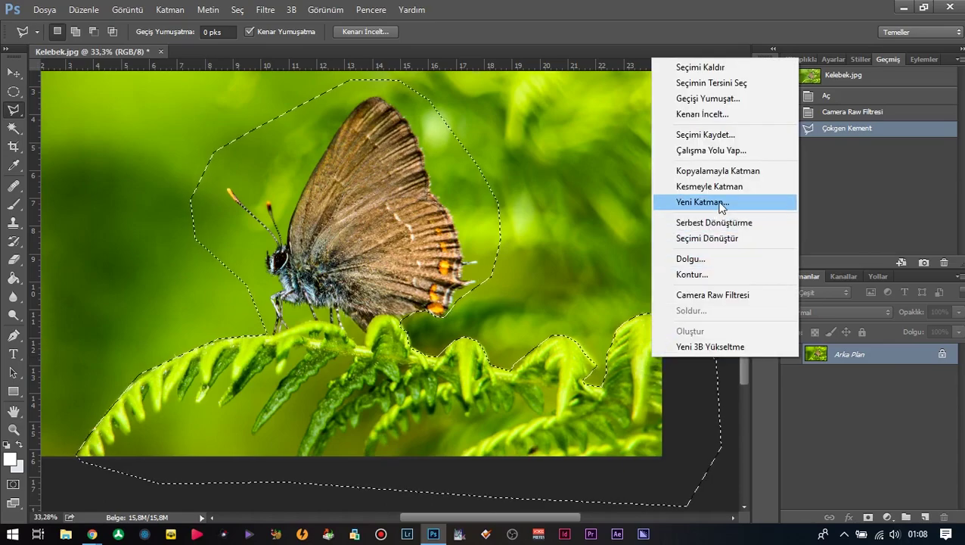
pyautogui.click(708, 99)
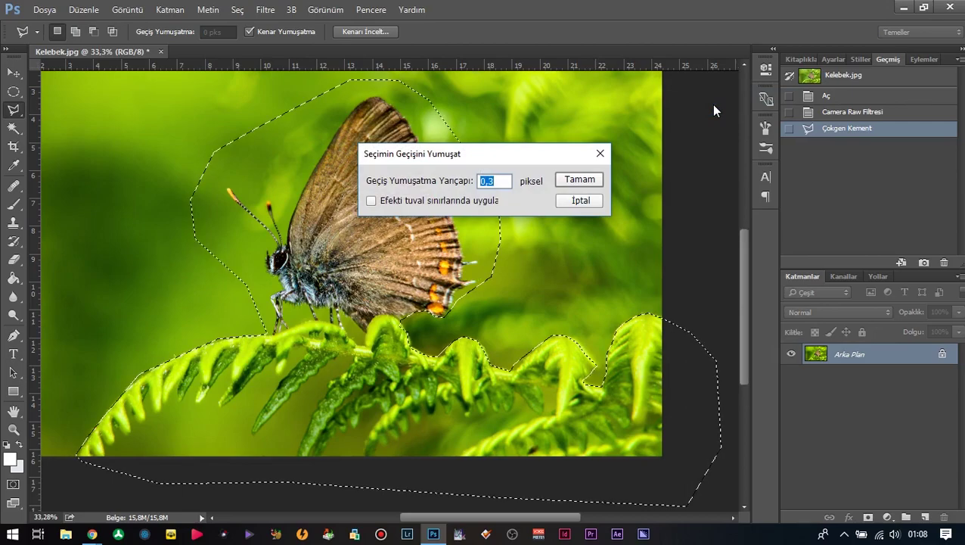
pyautogui.write('4')
pyautogui.press('Return')
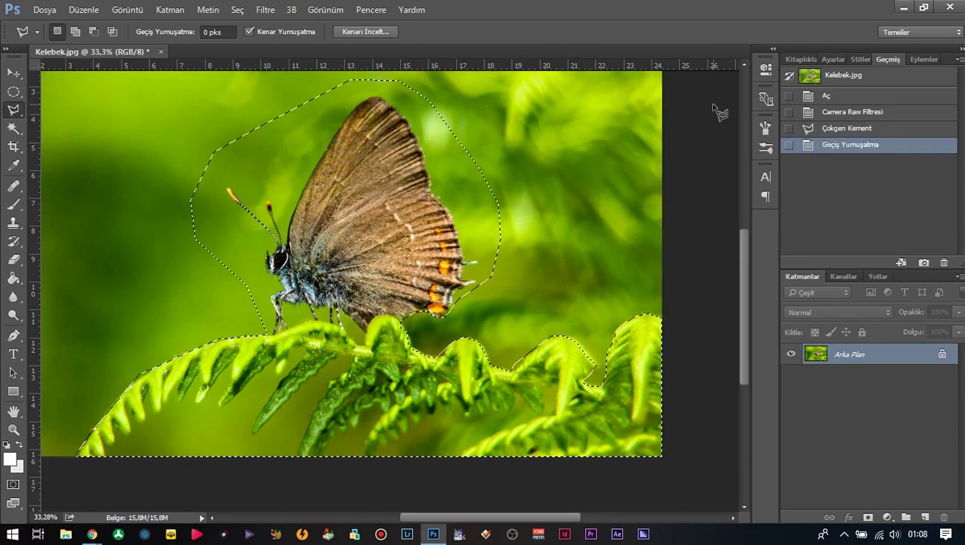
# Copy the selected area to a new layer and hide the Arka Plan layer
pyautogui.hotkey('ctrl', 'j')
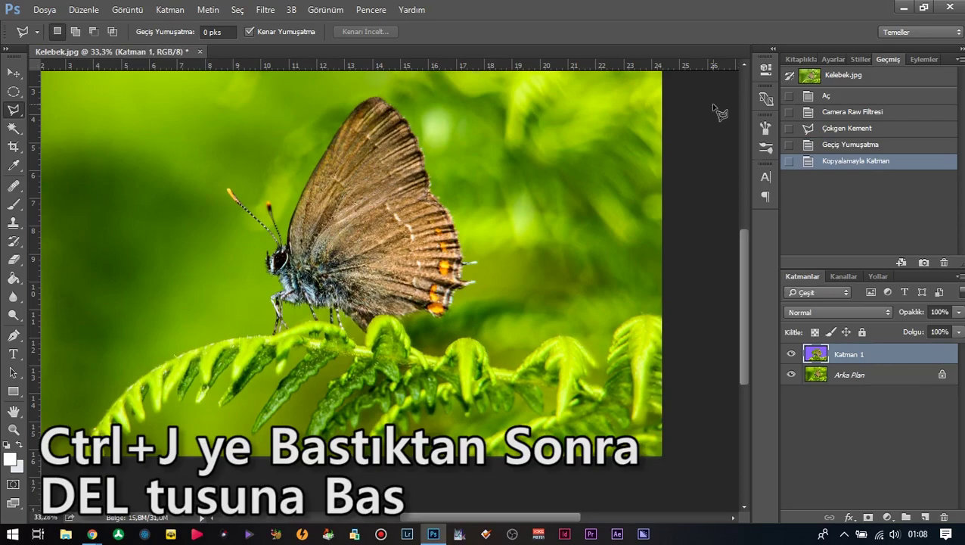
pyautogui.click(791, 374)
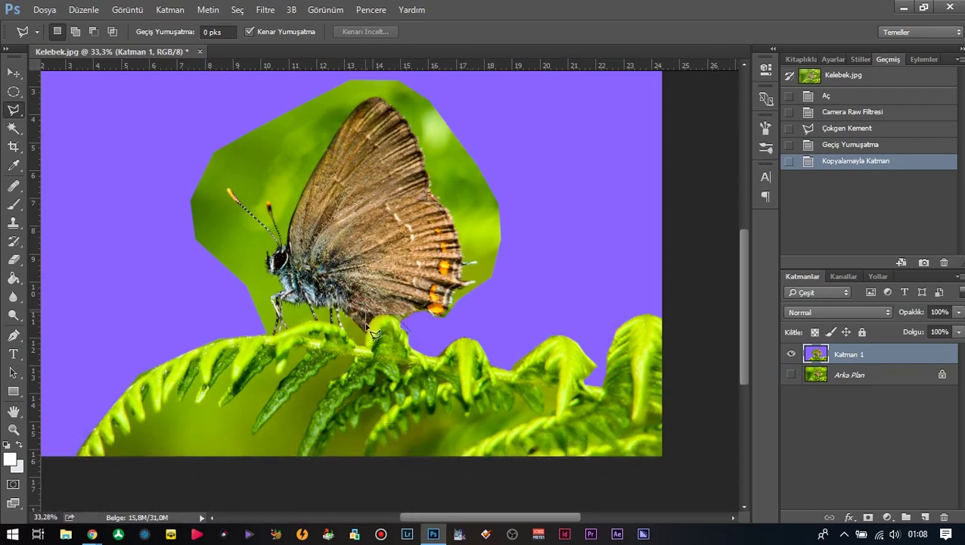
# Draw a wide Polygonal Lasso selection around the butterfly and its leftover green background, following the fern's upper edge beneath it
pyautogui.click(339, 321)
pyautogui.click(273, 338)
pyautogui.click(29, 210)
pyautogui.click(128, 102)
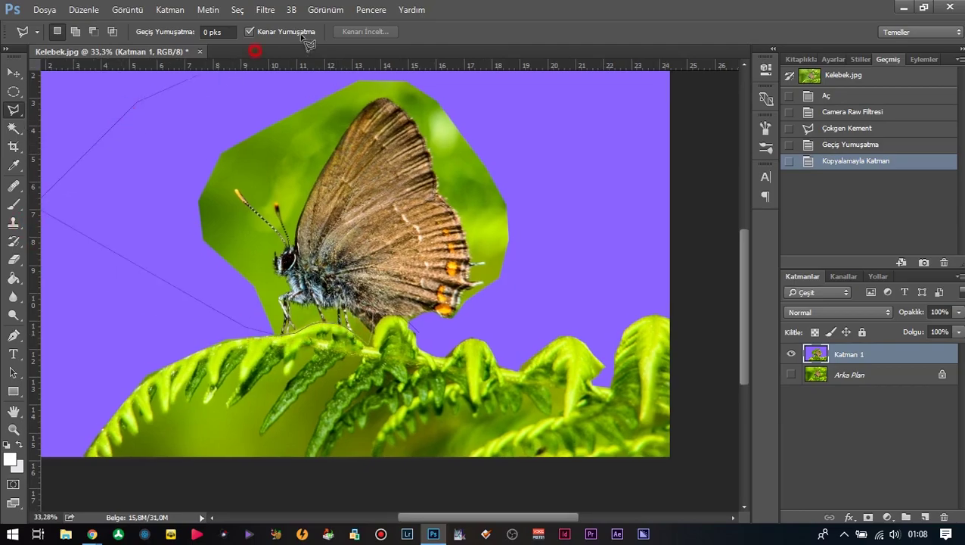
pyautogui.click(424, 45)
pyautogui.click(575, 136)
pyautogui.click(643, 237)
pyautogui.click(564, 355)
pyautogui.click(478, 413)
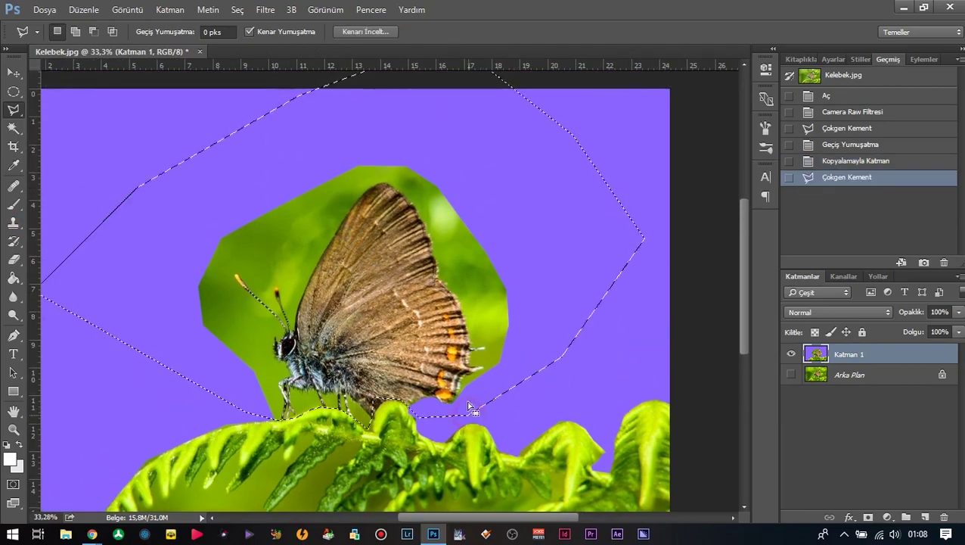
# Start a Color Range selection, sampling the green background around the butterfly with Belirsizlik set to 95
pyautogui.click(237, 10)
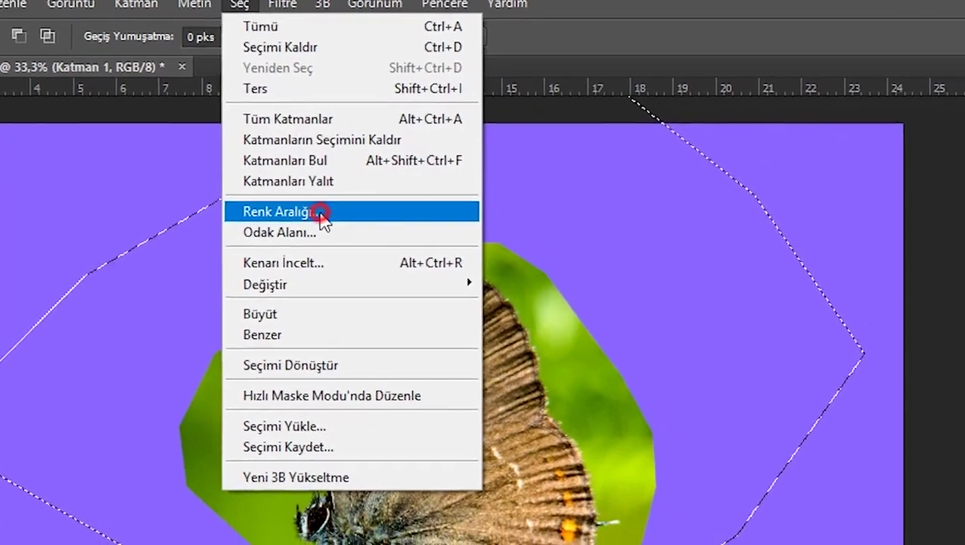
pyautogui.click(401, 234)
pyautogui.click(202, 261)
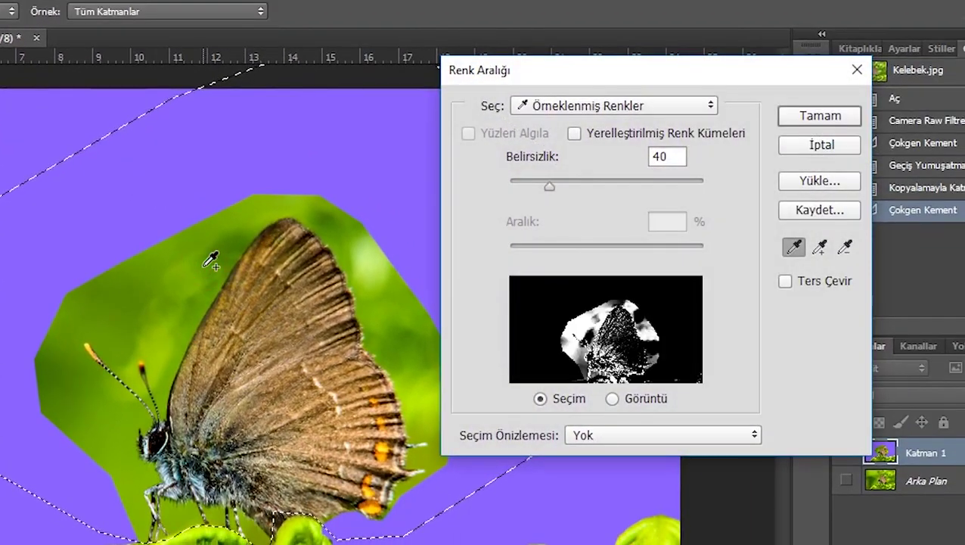
pyautogui.click(375, 273)
pyautogui.moveTo(376, 272); pyautogui.dragTo(425, 397)
pyautogui.moveTo(573, 184); pyautogui.dragTo(606, 185)
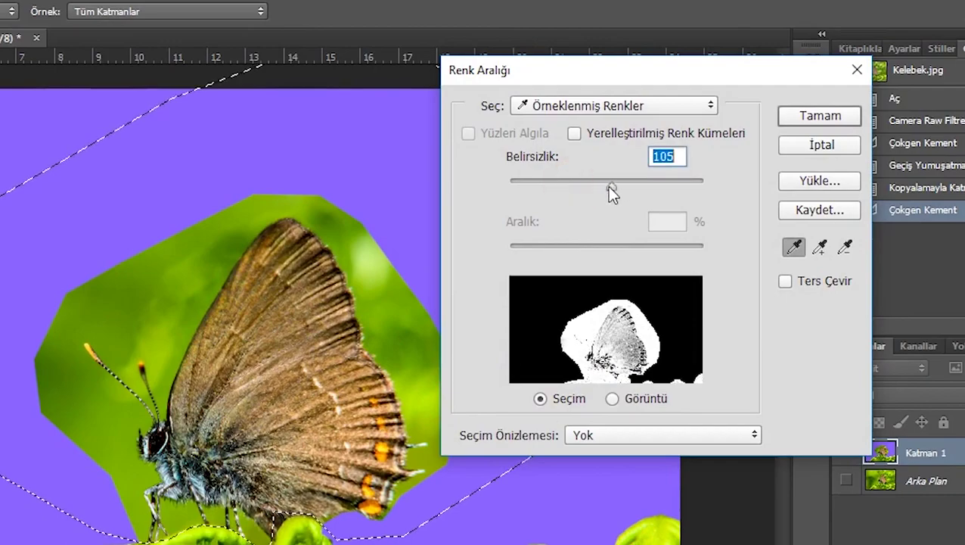
# Enable Yerelleştirilmiş Renk Kümeleri with Aralık at 100% and resample the green around the butterfly
pyautogui.click(575, 133)
pyautogui.click(696, 251)
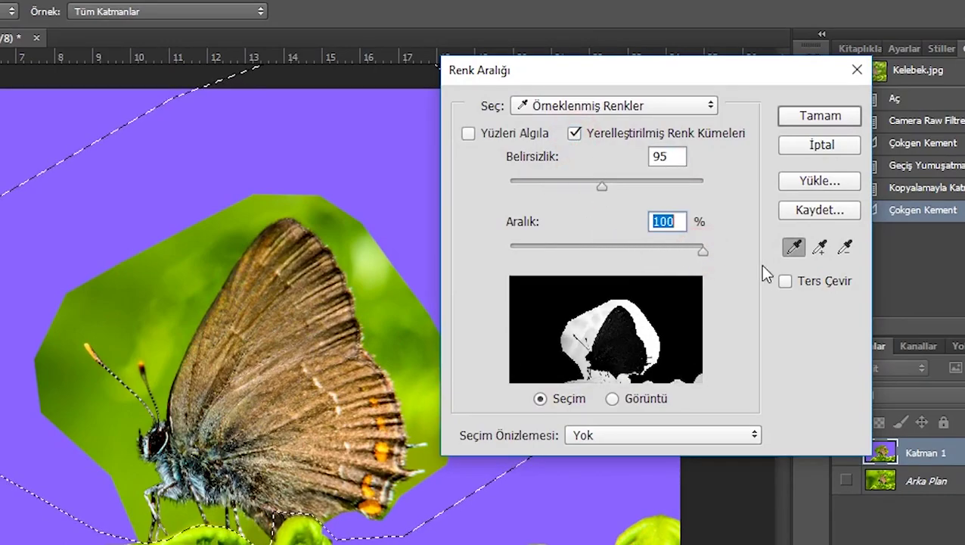
pyautogui.click(110, 428)
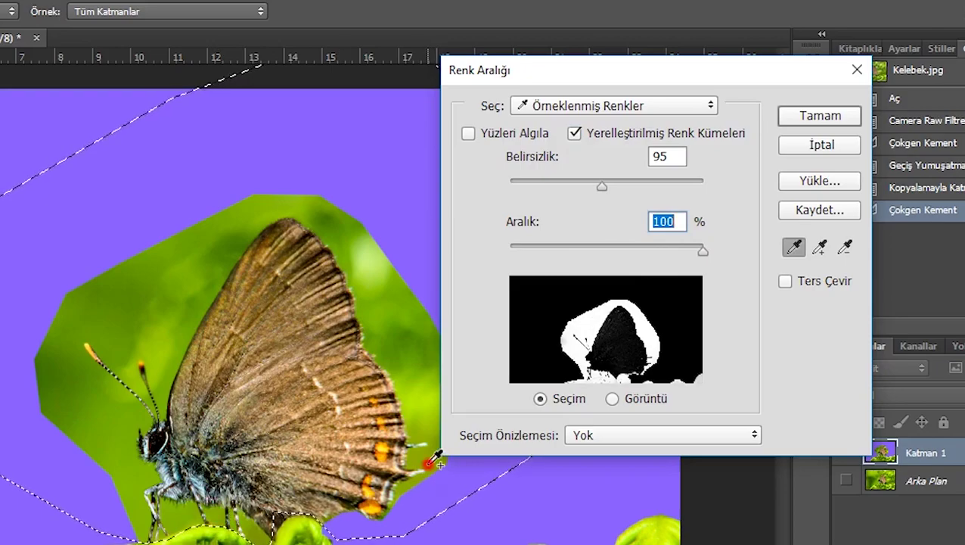
# Set Belirsizlik to 69, preview the selection as Hızlı Maske, and apply the Color Range selection
pyautogui.moveTo(601, 185); pyautogui.dragTo(575, 184)
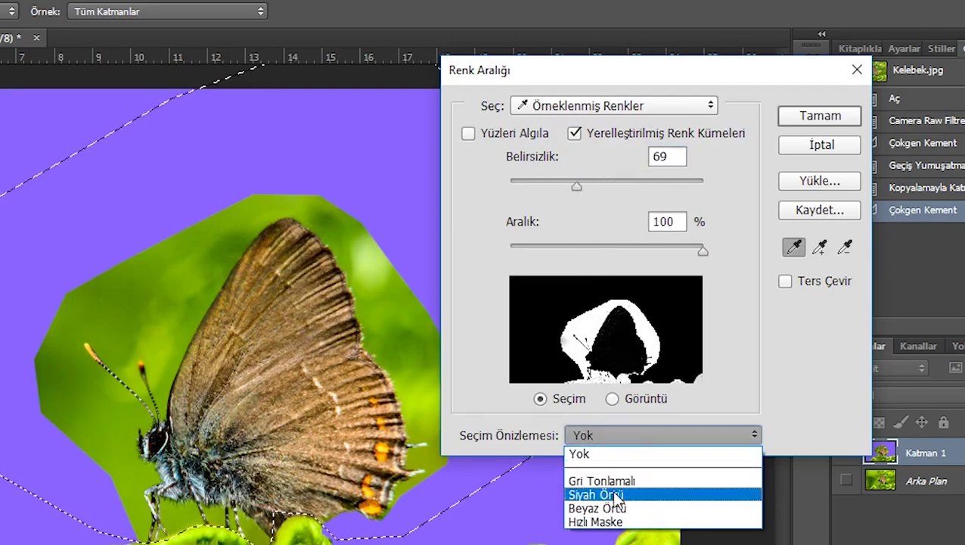
pyautogui.click(610, 519)
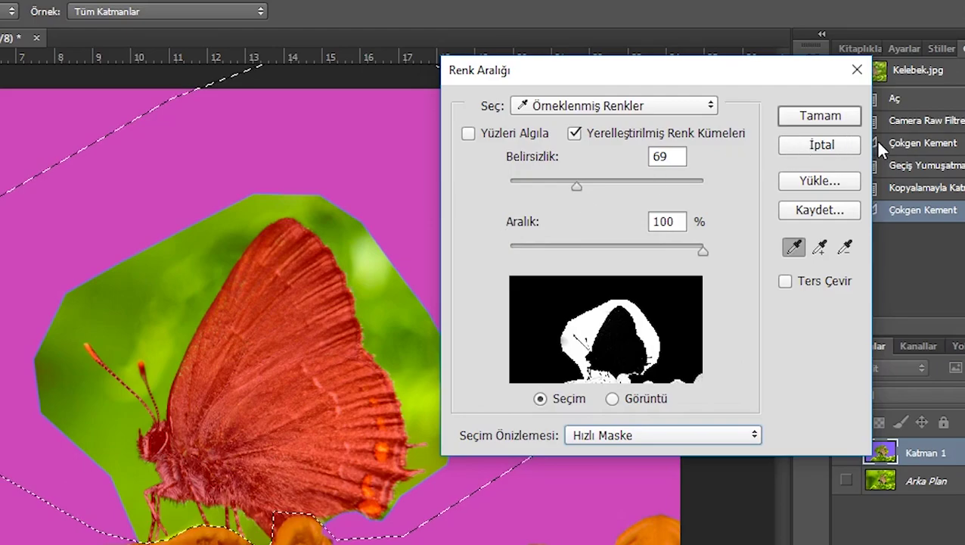
pyautogui.click(845, 119)
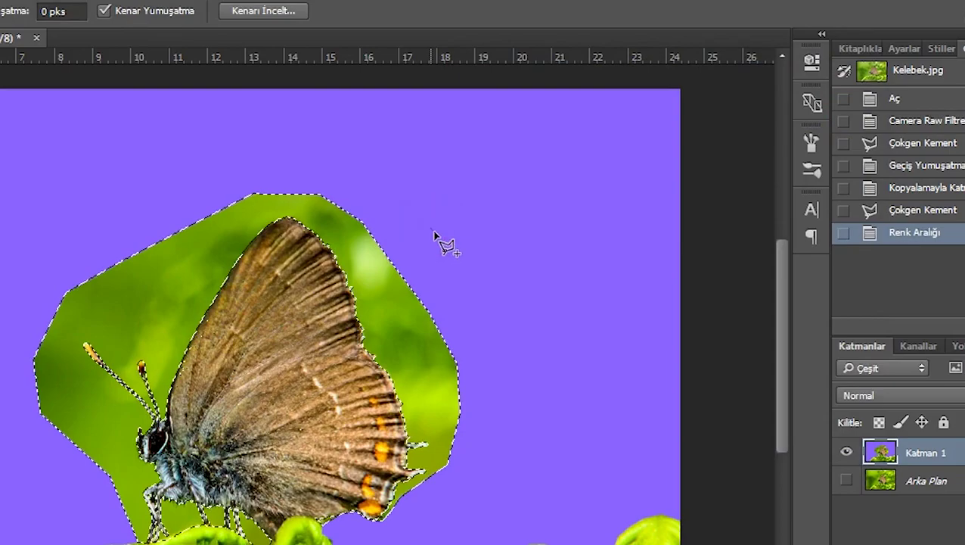
# Add the empty purple area around the butterfly cutout to the selection with the Magic Wand
pyautogui.press('w')
pyautogui.click(433, 237)
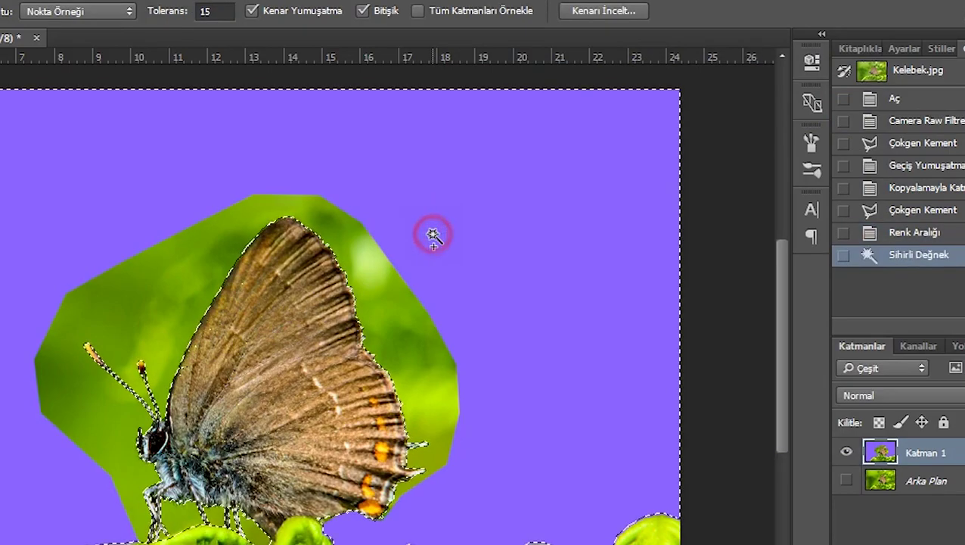
# Feather the background selection by 0.3 pixels and delete the selected area around the butterfly
pyautogui.rightClick(501, 281)
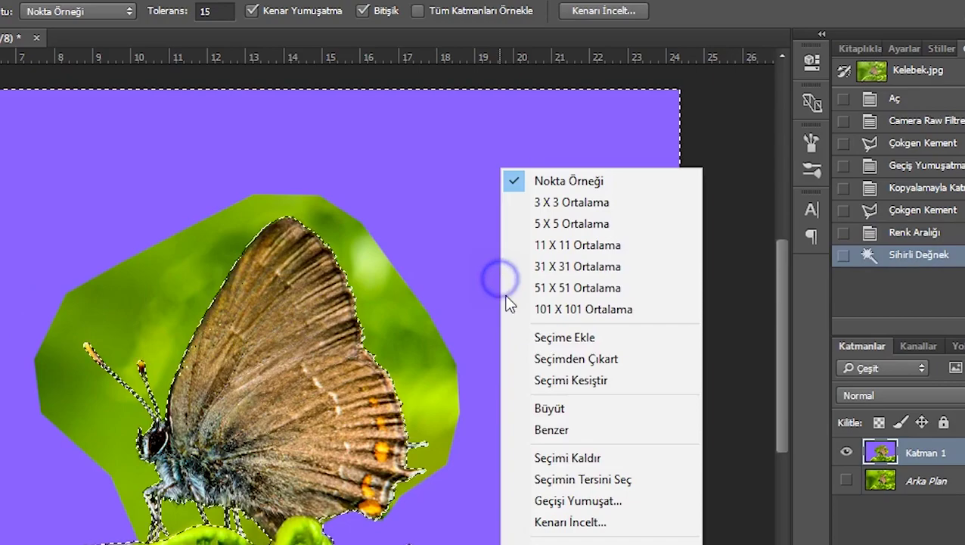
pyautogui.click(603, 501)
pyautogui.write(',3')
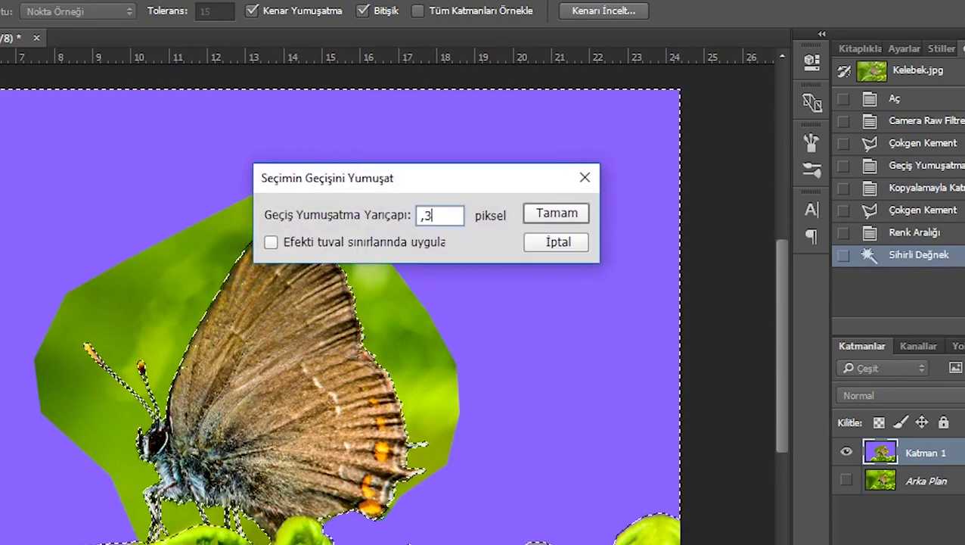
pyautogui.press('Return')
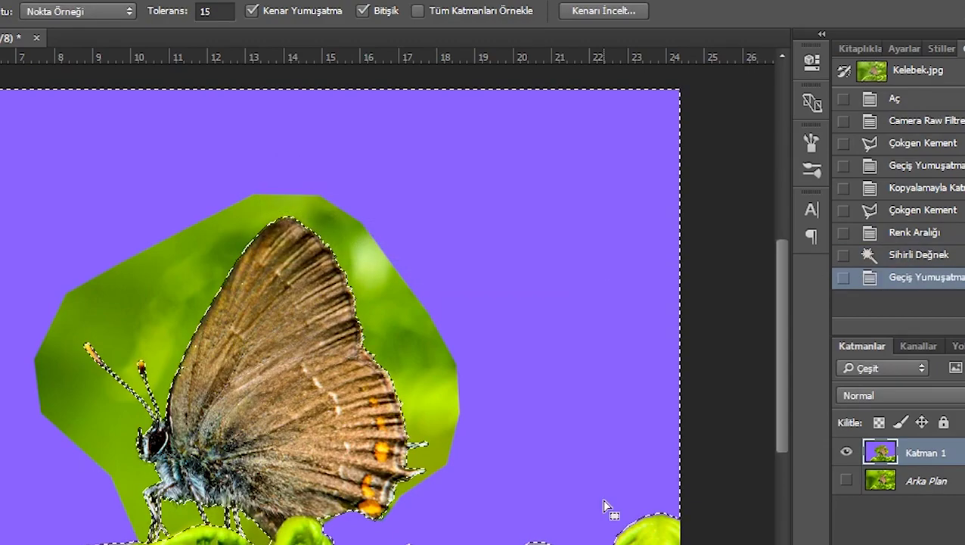
pyautogui.press('Delete')
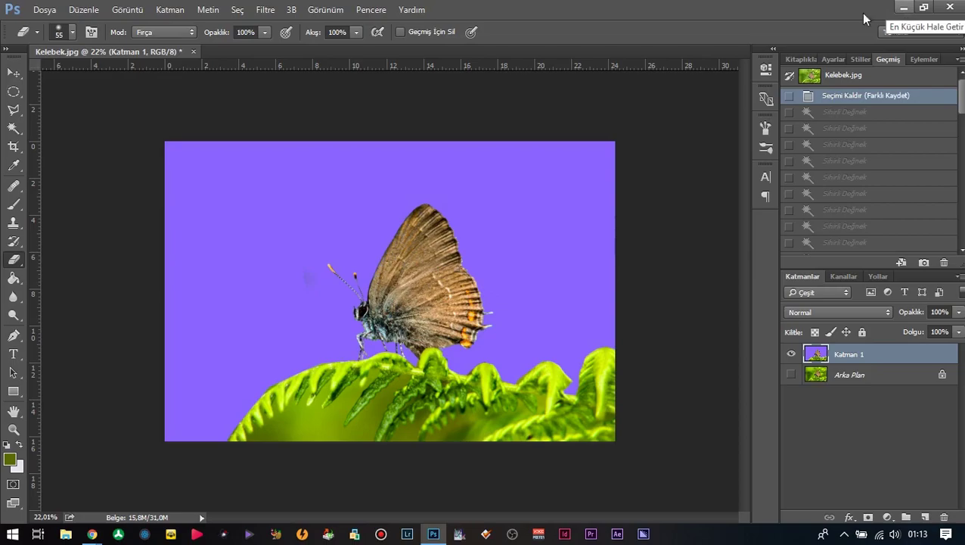
# Start a crop, try an 11 : 11 ratio, and clear the ratio values again
pyautogui.press('c')
pyautogui.click(269, 32)
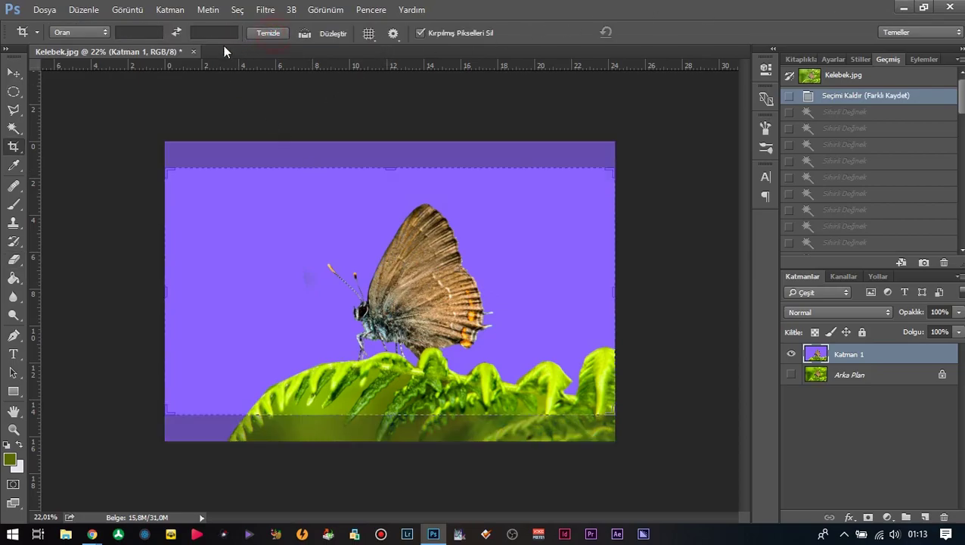
pyautogui.click(155, 32)
pyautogui.write('11')
pyautogui.click(224, 30)
pyautogui.write('11')
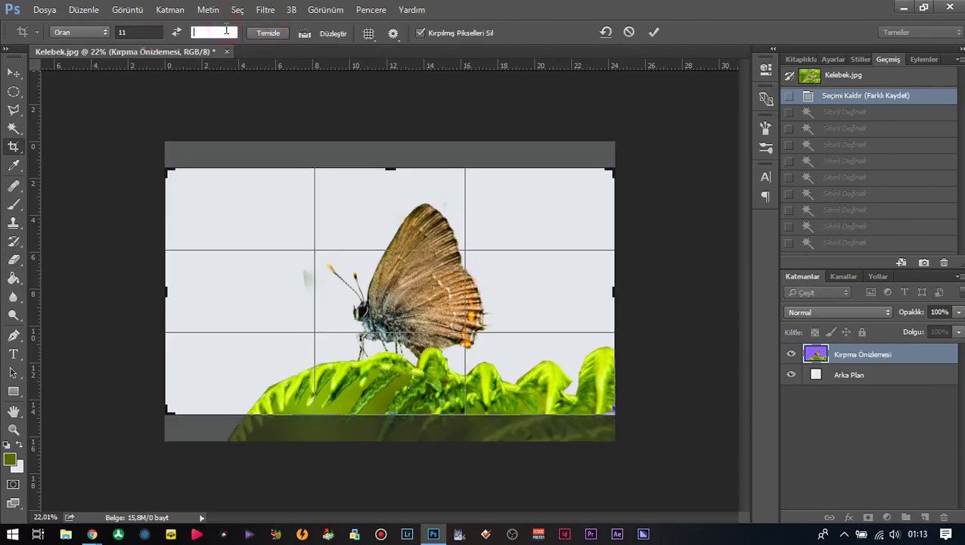
pyautogui.click(268, 33)
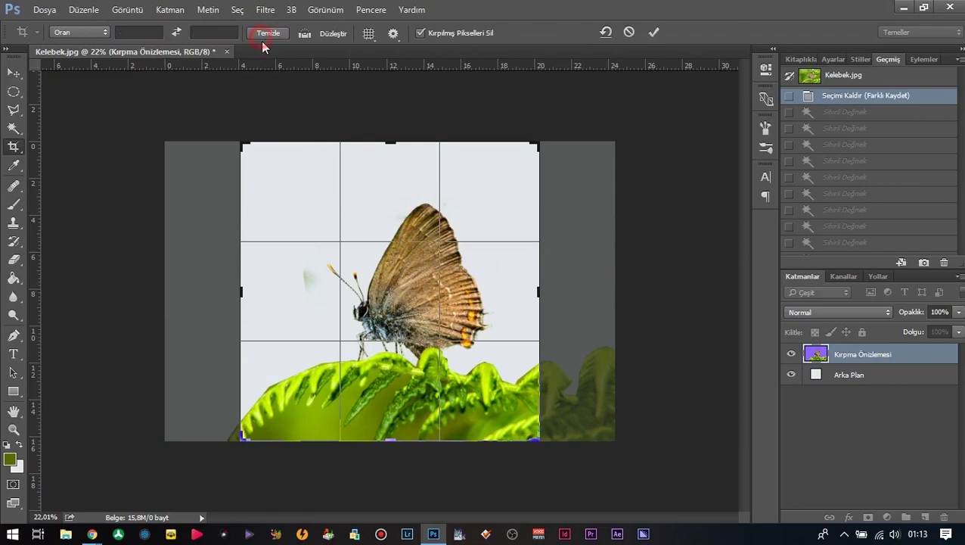
# Crop the image to a 1 : 1 square around the butterfly and fern
pyautogui.click(158, 32)
pyautogui.write('1')
pyautogui.click(232, 33)
pyautogui.write('1')
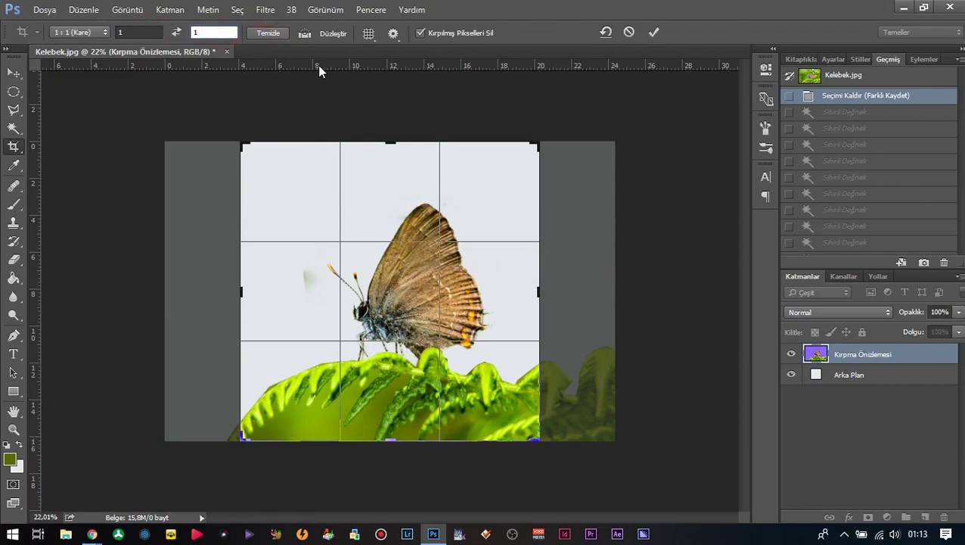
pyautogui.click(317, 66)
pyautogui.click(488, 212)
pyautogui.moveTo(484, 233); pyautogui.dragTo(446, 253)
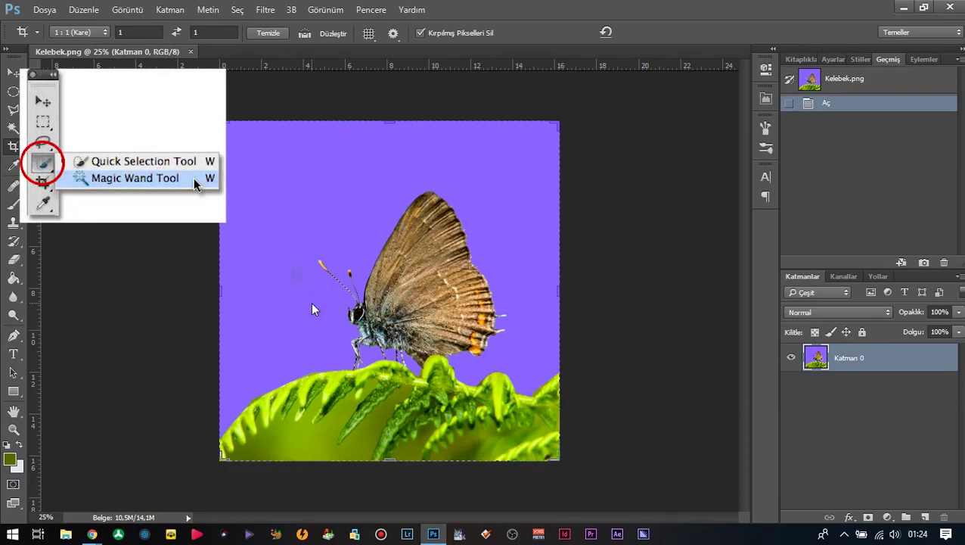
# Select the purple background of Kelebek.png with the Magic Wand, adding the unselected patches above the butterfly's wing
pyautogui.press('w')
pyautogui.click(311, 302)
pyautogui.hotkey('ctrl', 'd')
pyautogui.click(311, 301)
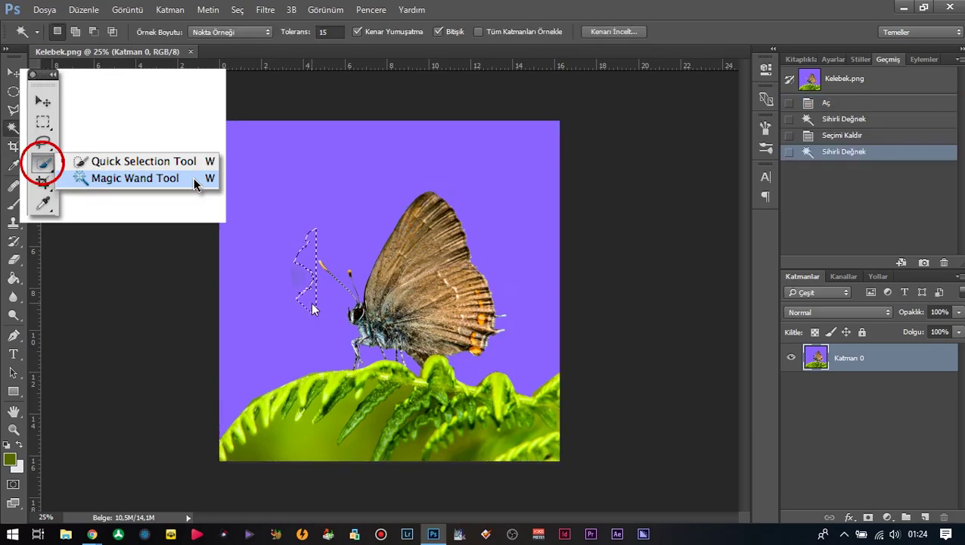
pyautogui.click(266, 326)
pyautogui.hotkey('ctrl', '+')
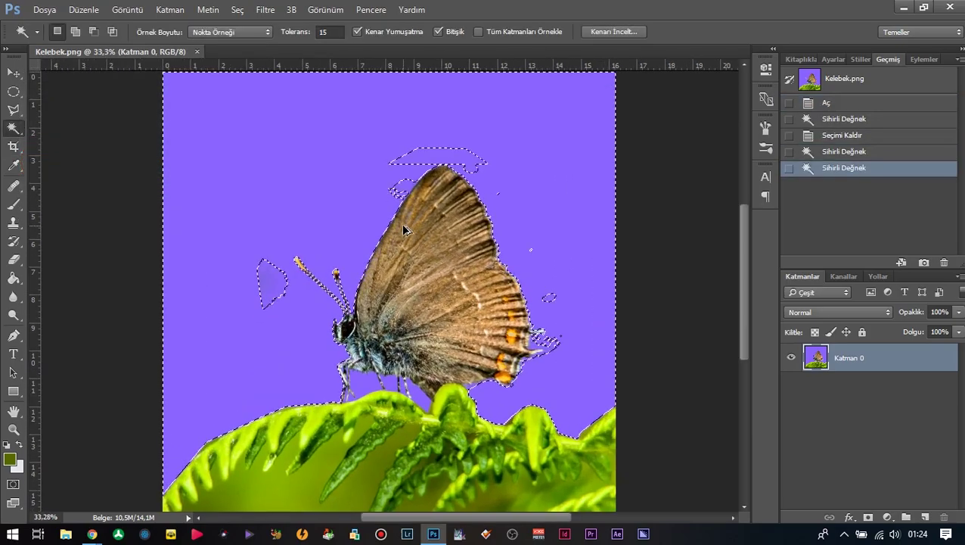
pyautogui.keyDown('shift'); pyautogui.click(458, 154); pyautogui.keyUp('shift')
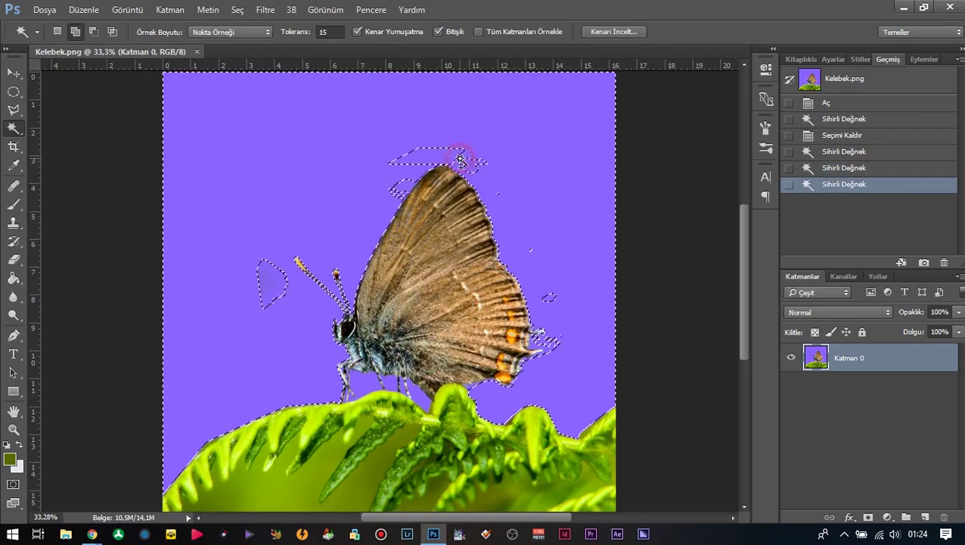
pyautogui.keyDown('shift'); pyautogui.click(447, 154); pyautogui.keyUp('shift')
# Add the remaining unselected patches around the butterfly to the selection with a Polygonal Lasso outline that skirts the wings and antennae
pyautogui.press('l')
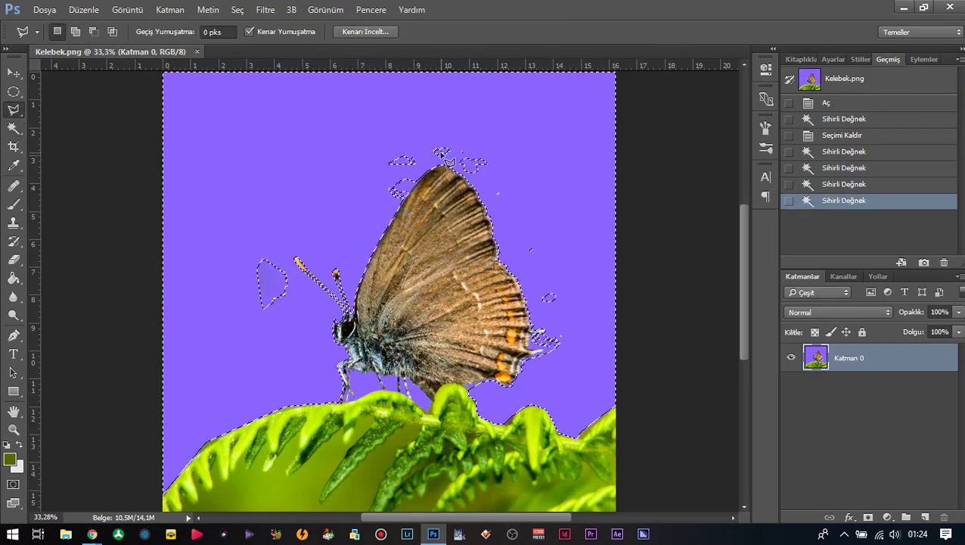
pyautogui.click(489, 190)
pyautogui.click(436, 159)
pyautogui.click(350, 259)
pyautogui.click(295, 228)
pyautogui.click(311, 329)
pyautogui.click(226, 369)
pyautogui.click(221, 190)
pyautogui.click(390, 54)
pyautogui.click(590, 268)
pyautogui.click(610, 378)
pyautogui.click(499, 475)
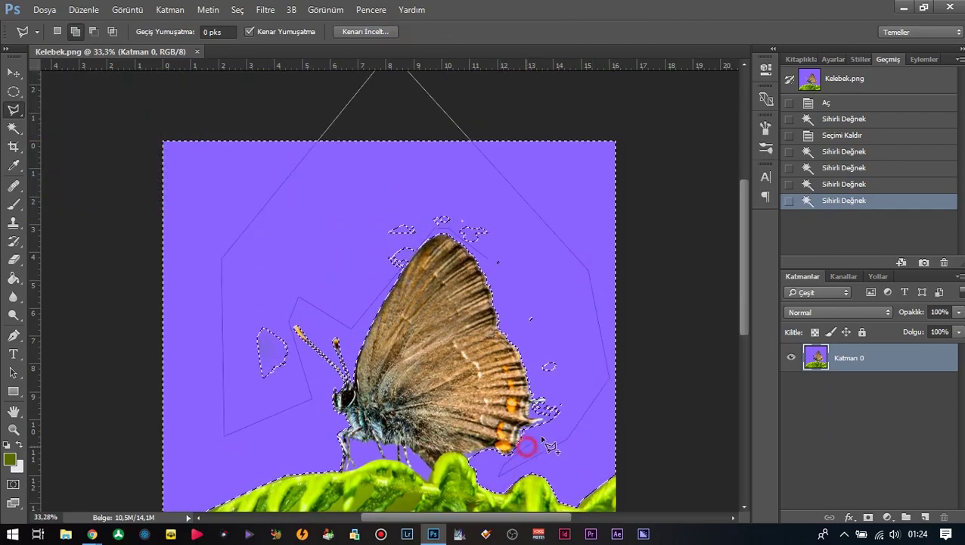
pyautogui.hotkey('ctrl', 's')
pyautogui.click(549, 383)
pyautogui.click(495, 279)
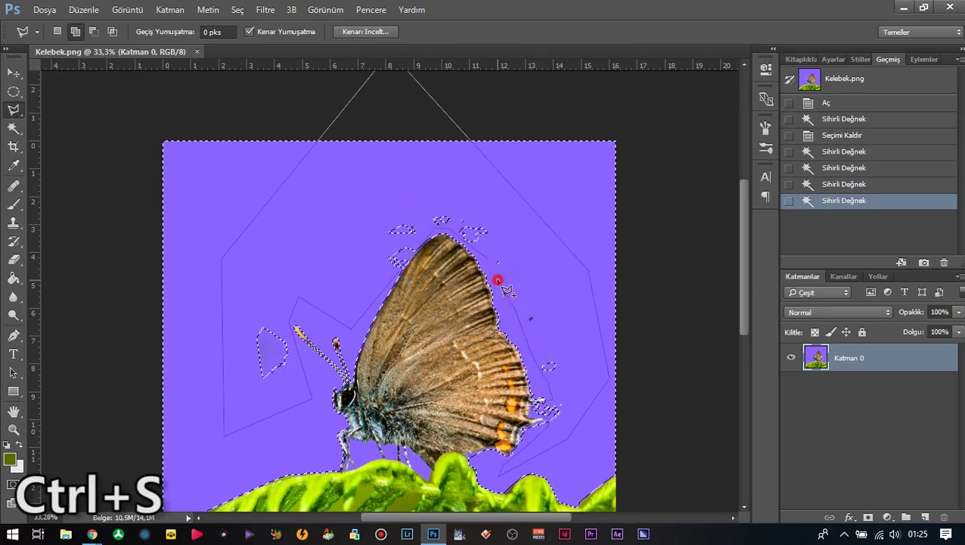
# Delete the selected leftovers around the butterfly, clear the selection, and sample the cleaned background with the Magic Wand
pyautogui.press('Delete')
pyautogui.hotkey('ctrl', 'd')
pyautogui.scroll(-2, 499, 272)
pyautogui.scroll(5, 498, 273)
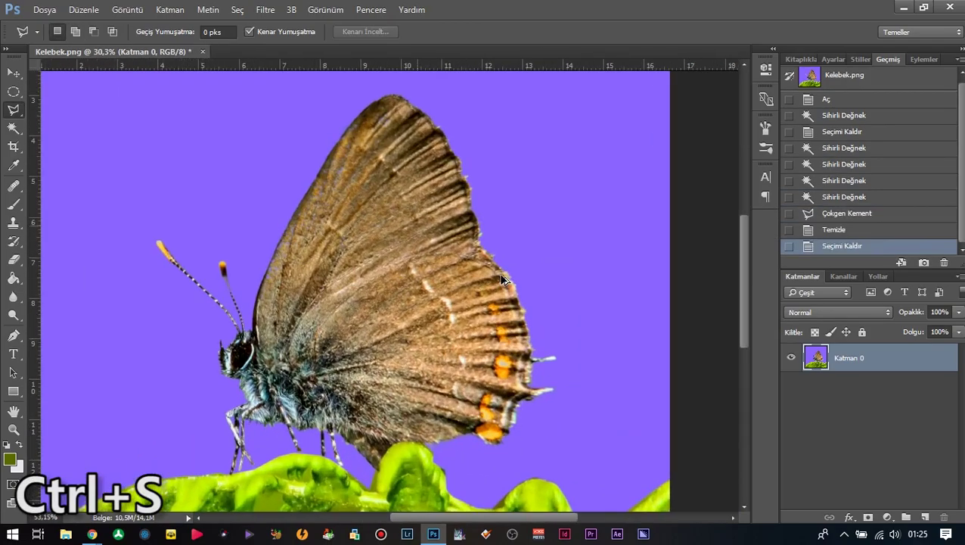
pyautogui.press('w')
pyautogui.click(550, 255)
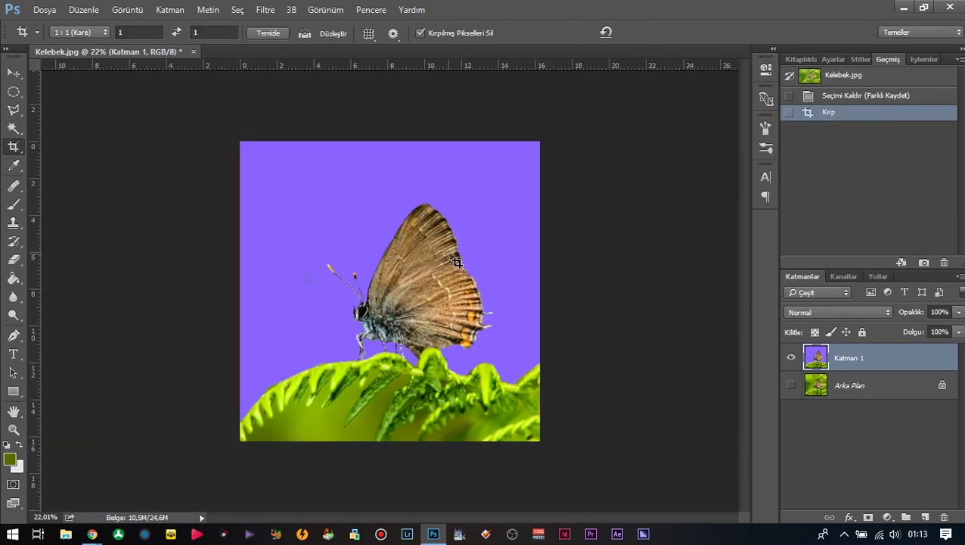
# Save the cropped image to the desktop as Kelebek in PNG format with En Küçük / Yavaş compression and Örgü set to Yok
pyautogui.hotkey('ctrl', 'shift', 's')
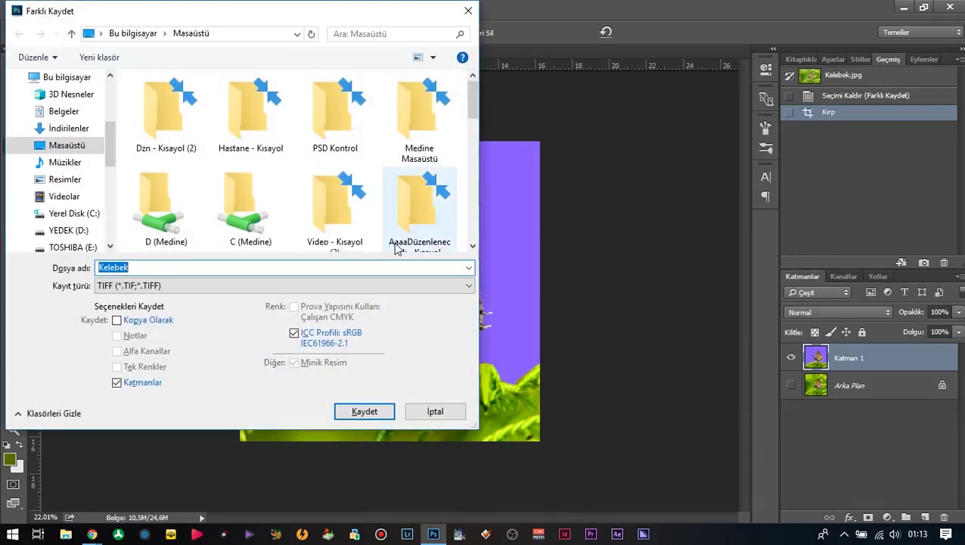
pyautogui.click(364, 285)
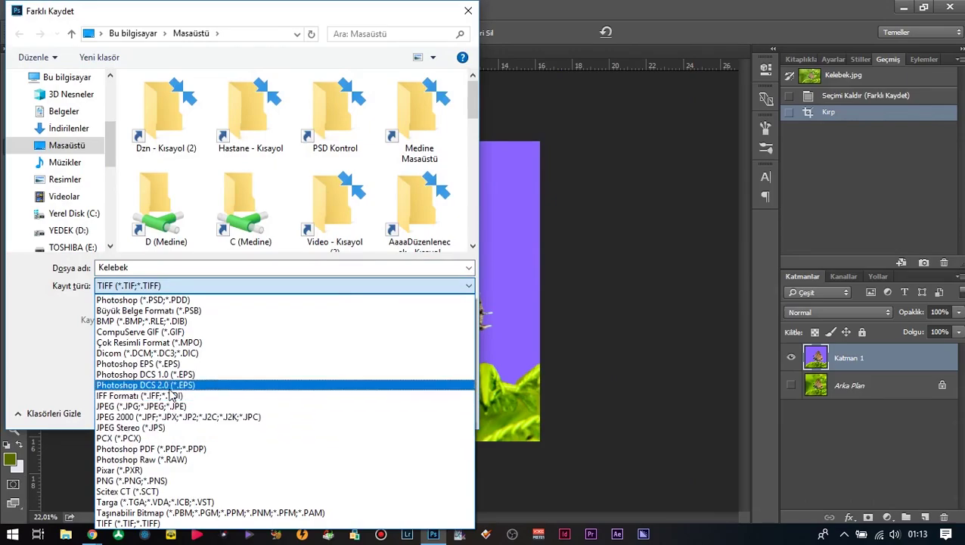
pyautogui.click(154, 480)
pyautogui.click(364, 410)
pyautogui.click(518, 270)
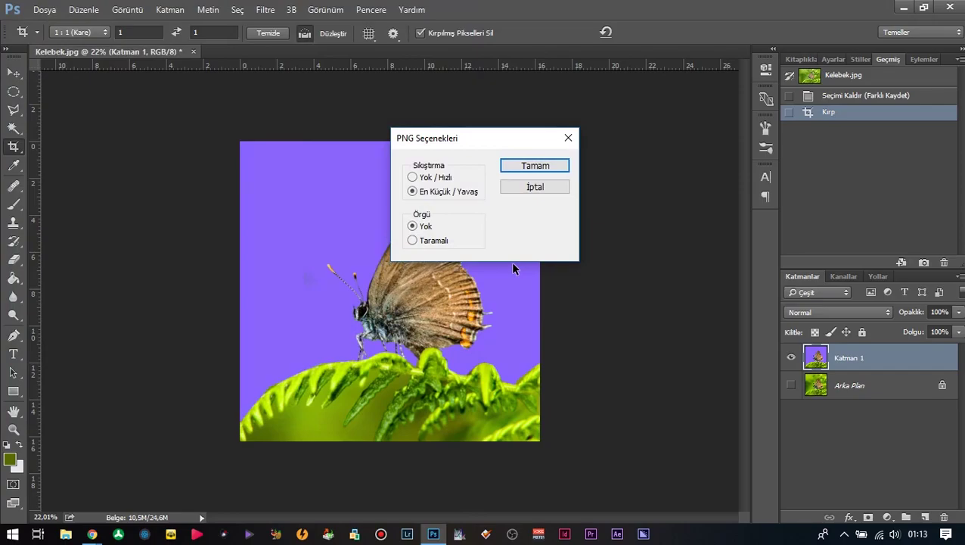
pyautogui.click(539, 167)
# Close Photoshop and move the Kelebek PNG on the desktop directly below the Ağ icon
pyautogui.click(948, 9)
pyautogui.click(487, 215)
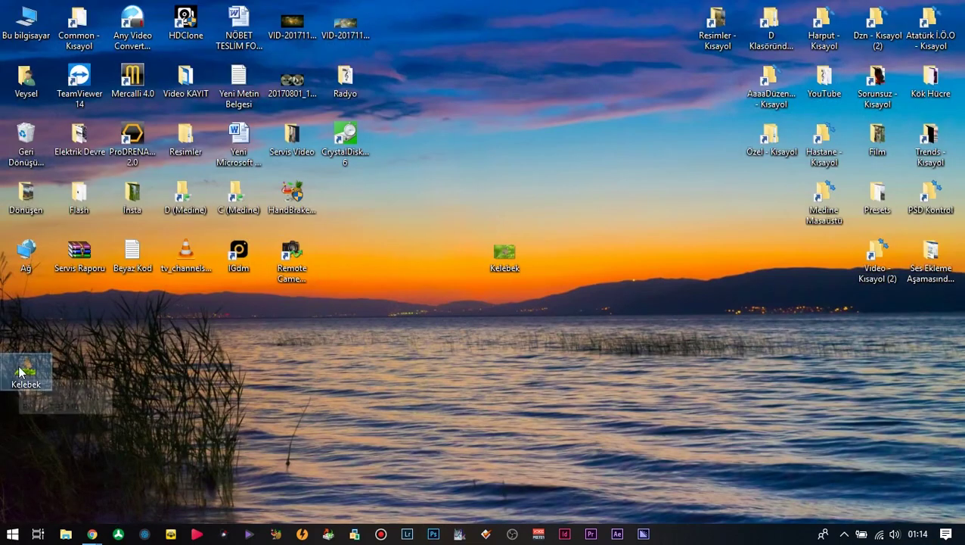
pyautogui.moveTo(25, 372); pyautogui.dragTo(41, 325)
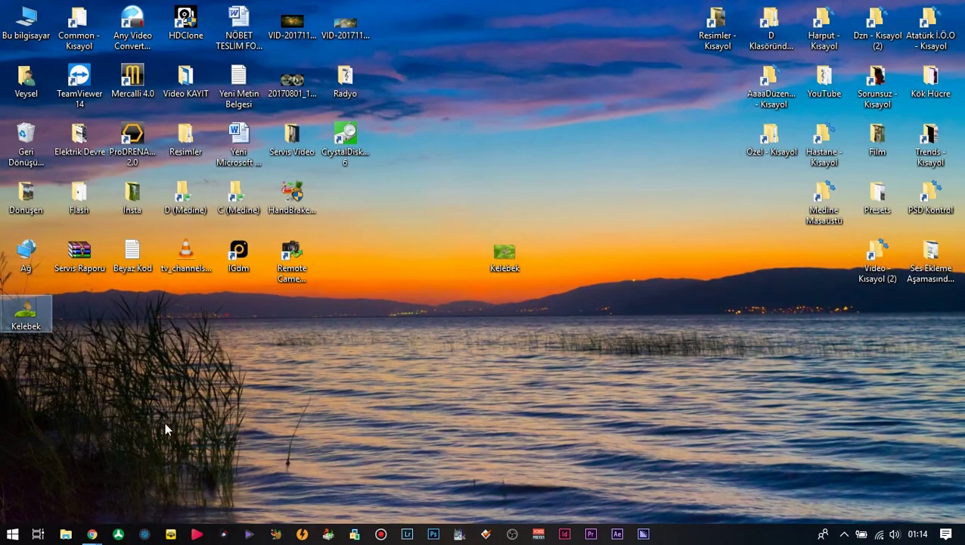
# Open a new Chrome window and go to icoconvert.com
pyautogui.moveTo(94, 534)
pyautogui.click(216, 470)
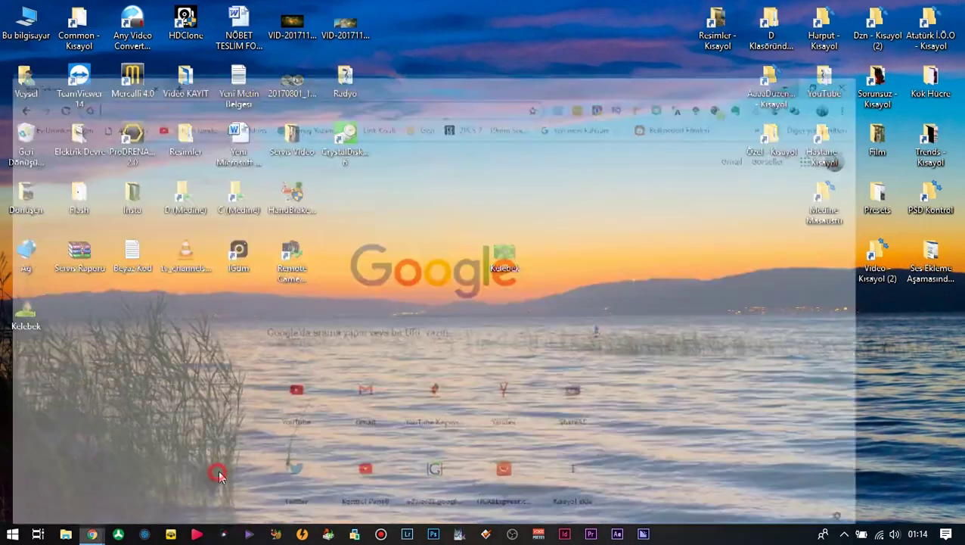
pyautogui.click(286, 40)
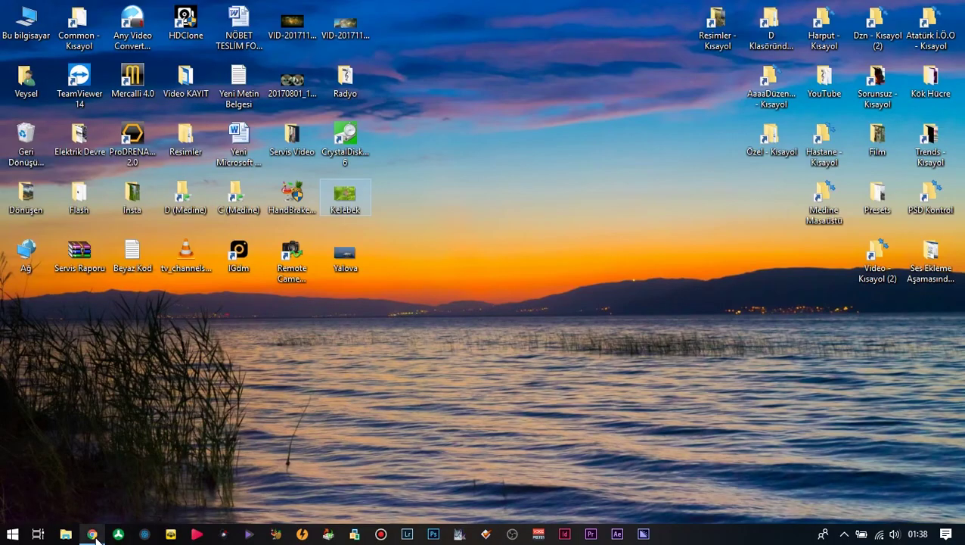
pyautogui.rightClick(91, 534)
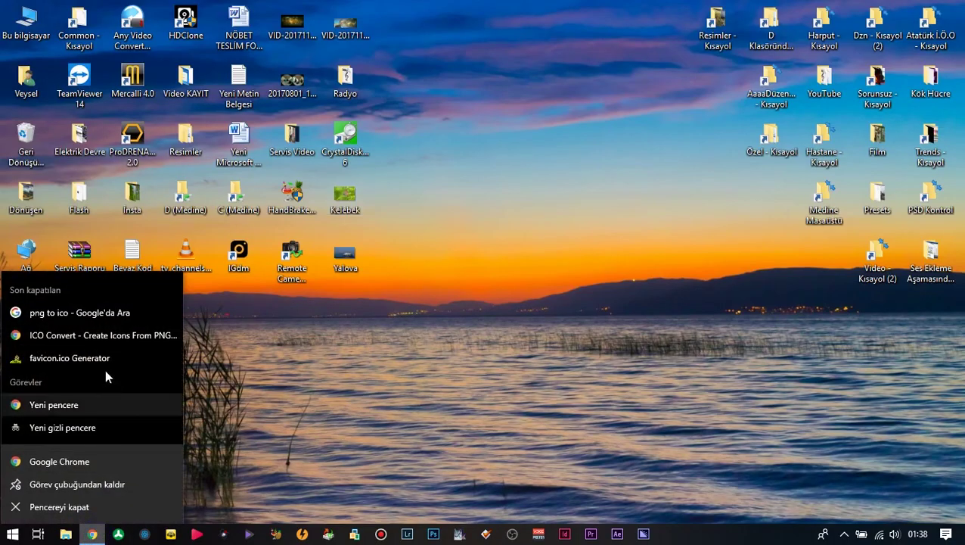
pyautogui.click(56, 406)
pyautogui.write('icoco')
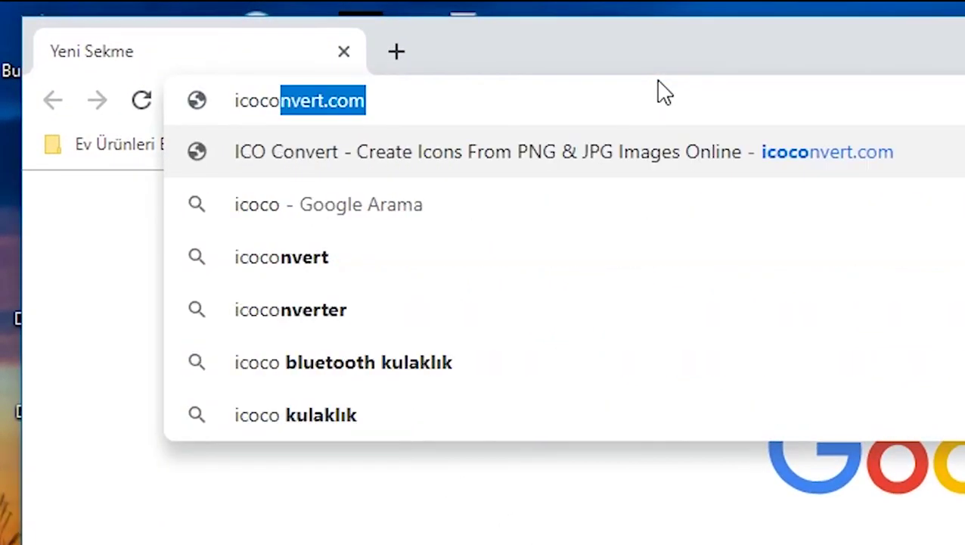
pyautogui.press('Right')
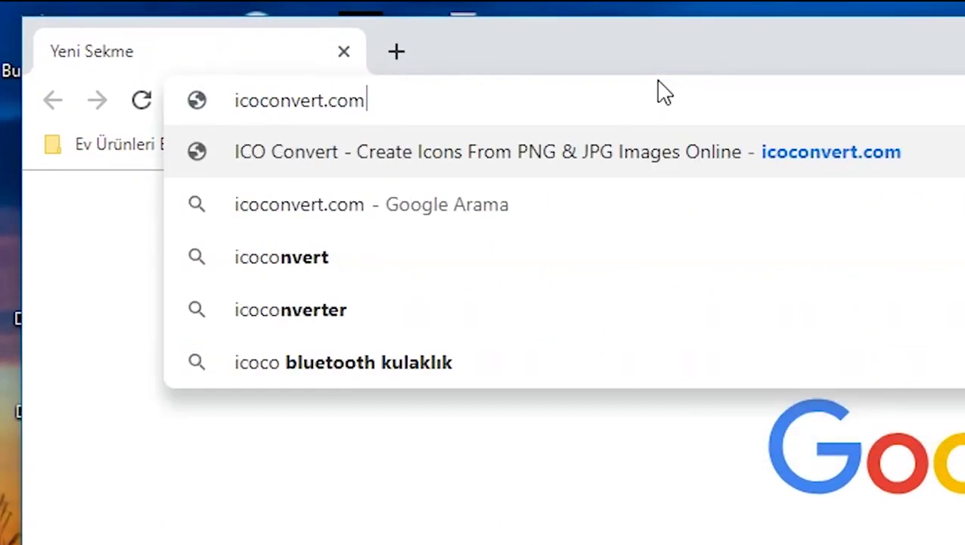
pyautogui.press('Return')
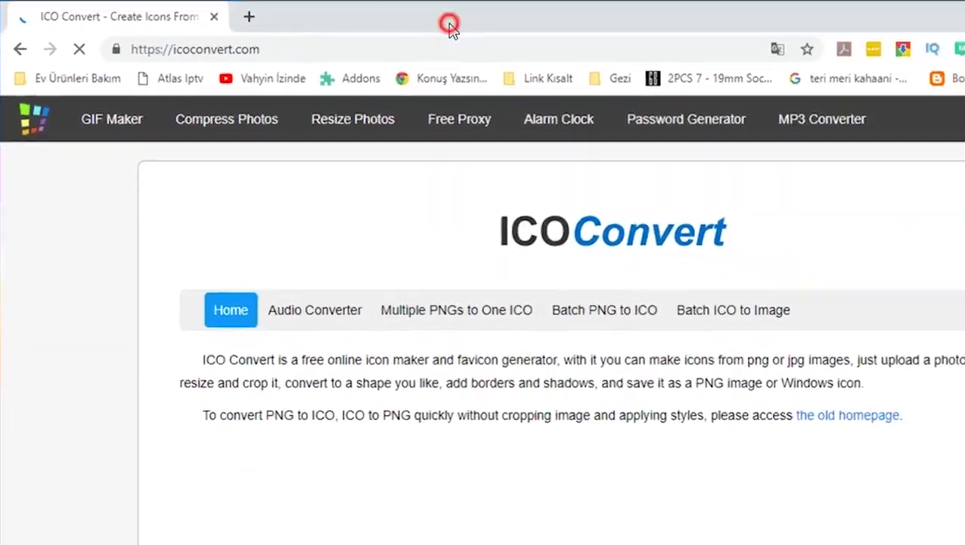
# Choose Kelebek.png from the desktop as the source image and upload it to ICO Convert
pyautogui.scroll(-2, 297, 288)
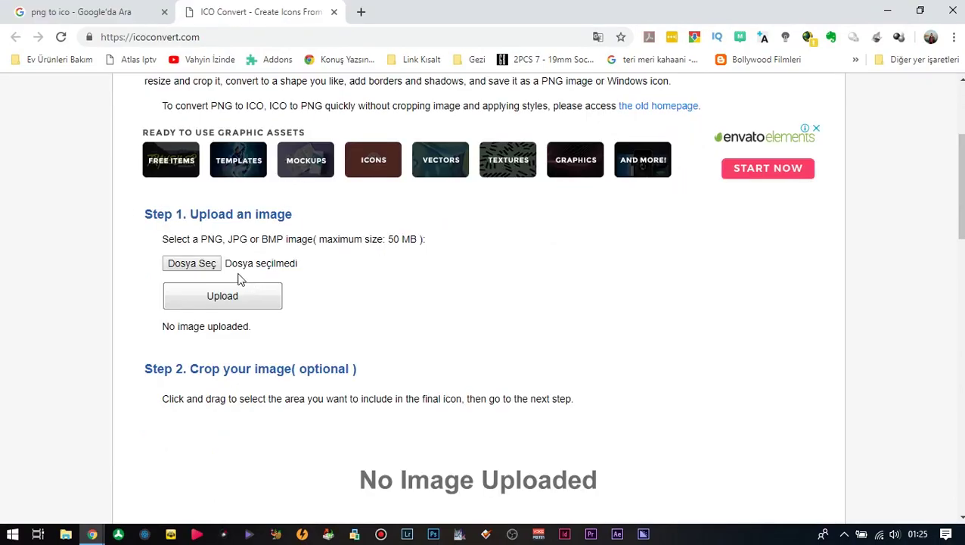
pyautogui.click(202, 264)
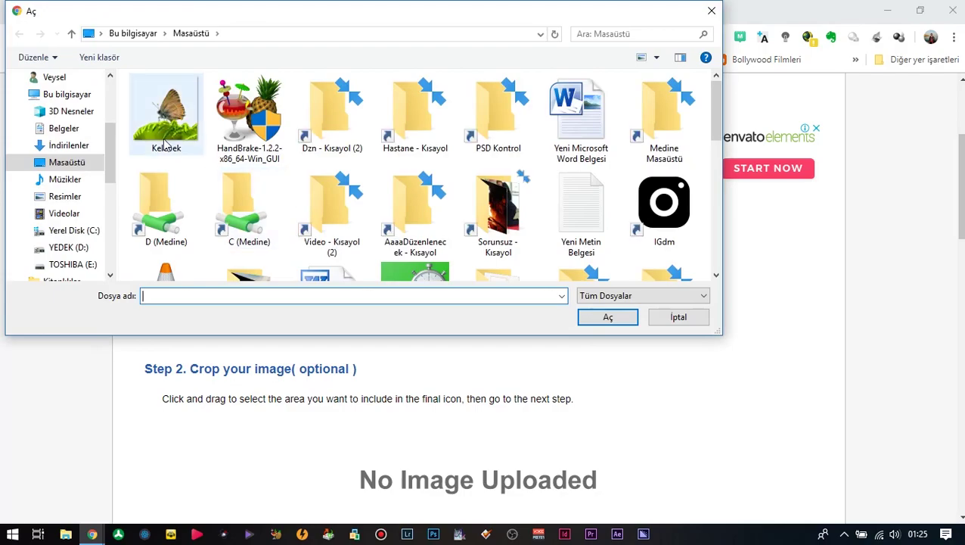
pyautogui.doubleClick(164, 142)
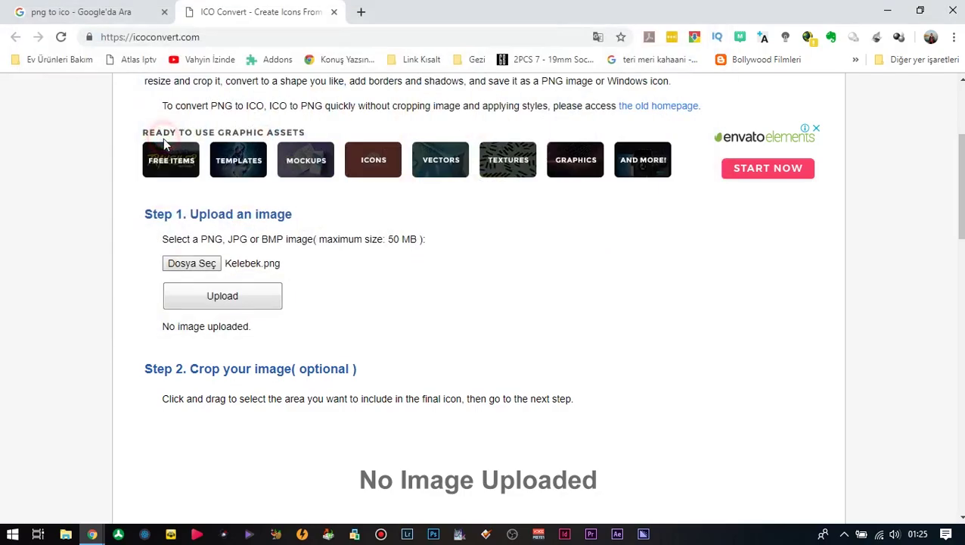
pyautogui.click(251, 309)
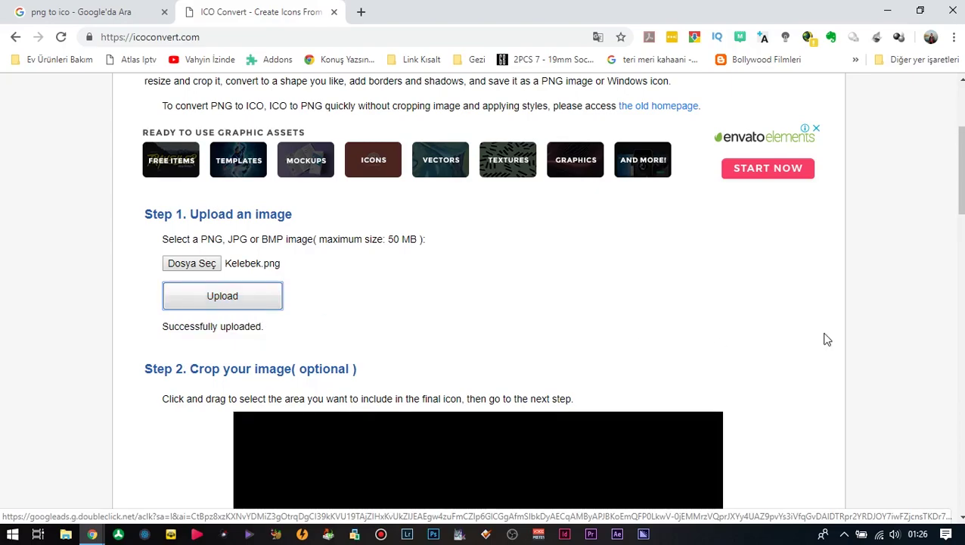
# Examine the uploaded butterfly image in the crop section and the icon styles offered below it
pyautogui.scroll(-4, 825, 338)
pyautogui.scroll(-2, 656, 229)
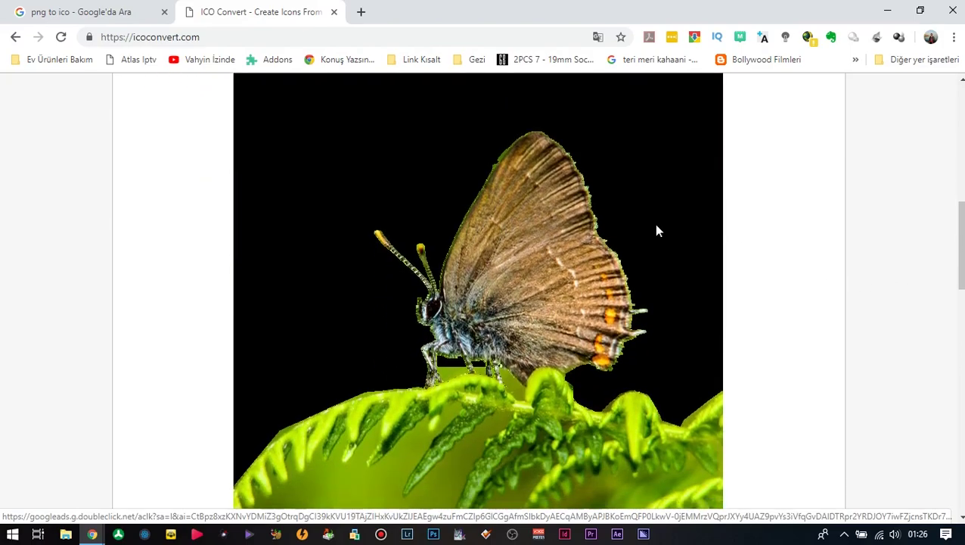
pyautogui.scroll(-4, 498, 209)
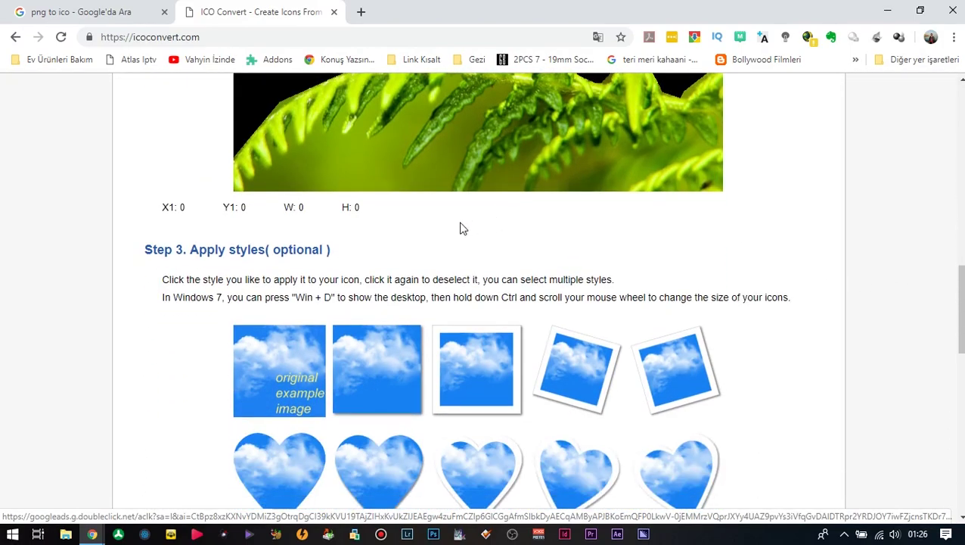
pyautogui.scroll(4, 318, 218)
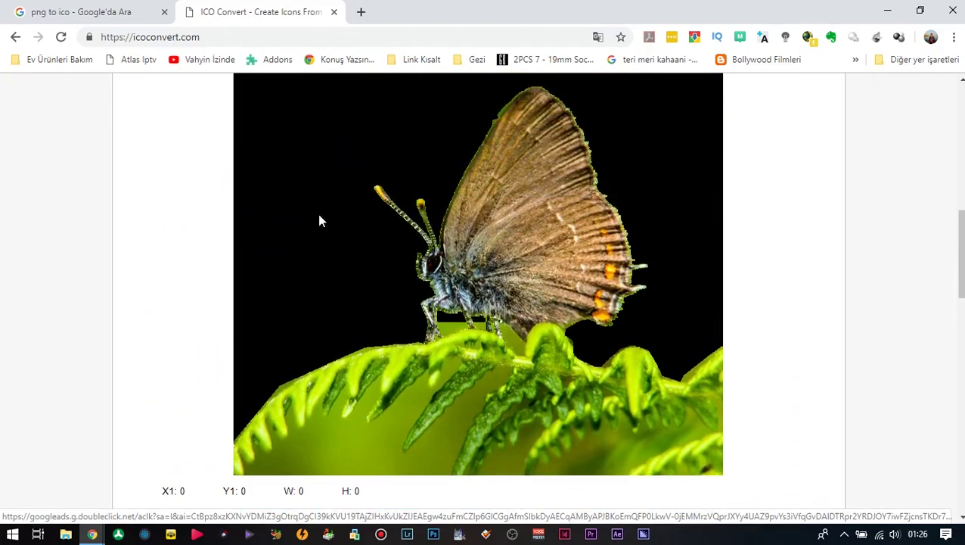
# Select all of the offered icon styles for the butterfly image
pyautogui.scroll(2, 285, 149)
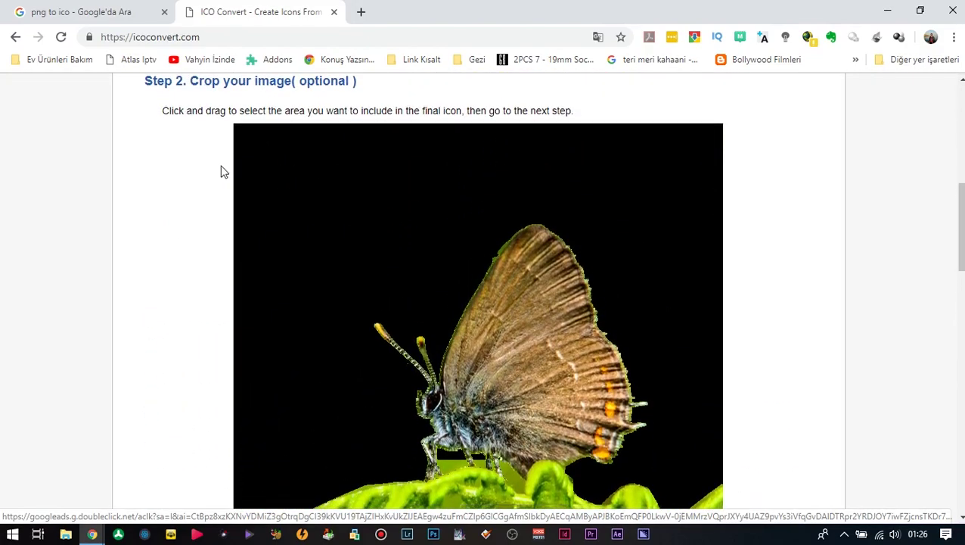
pyautogui.scroll(-7, 212, 190)
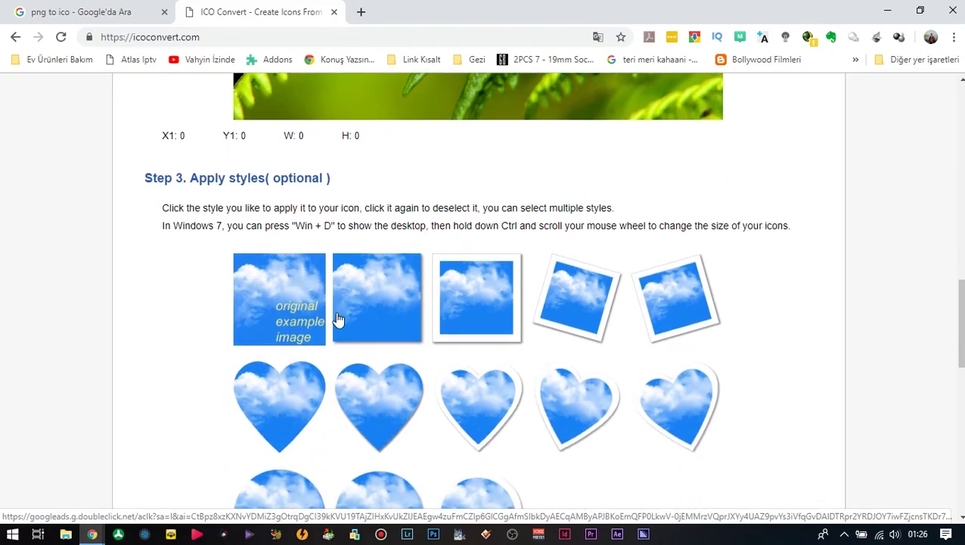
pyautogui.scroll(-2, 339, 320)
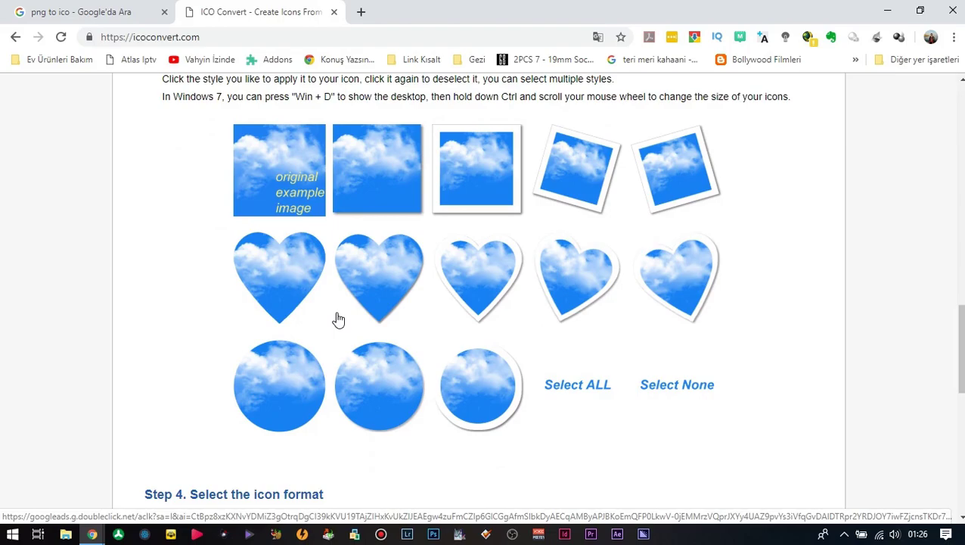
pyautogui.scroll(-3, 338, 319)
pyautogui.click(497, 173)
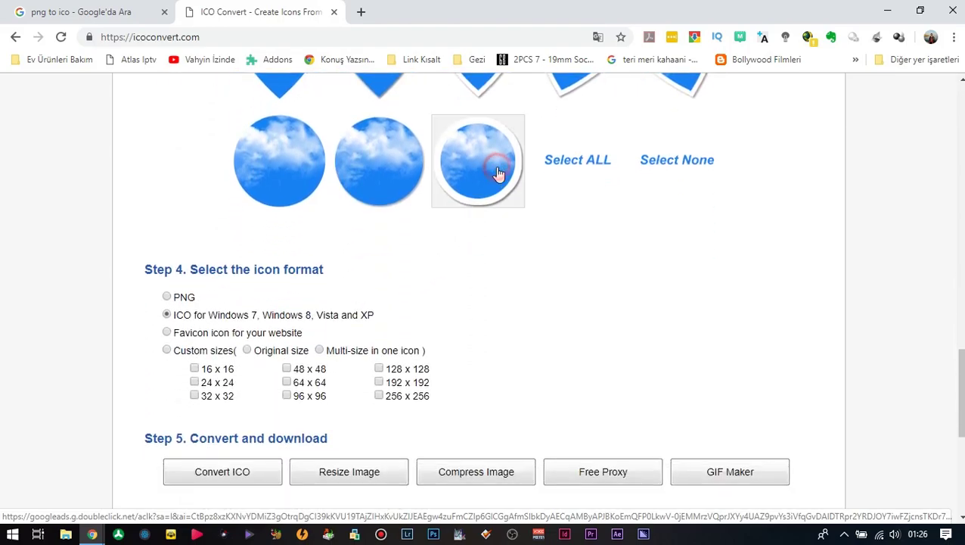
pyautogui.click(568, 161)
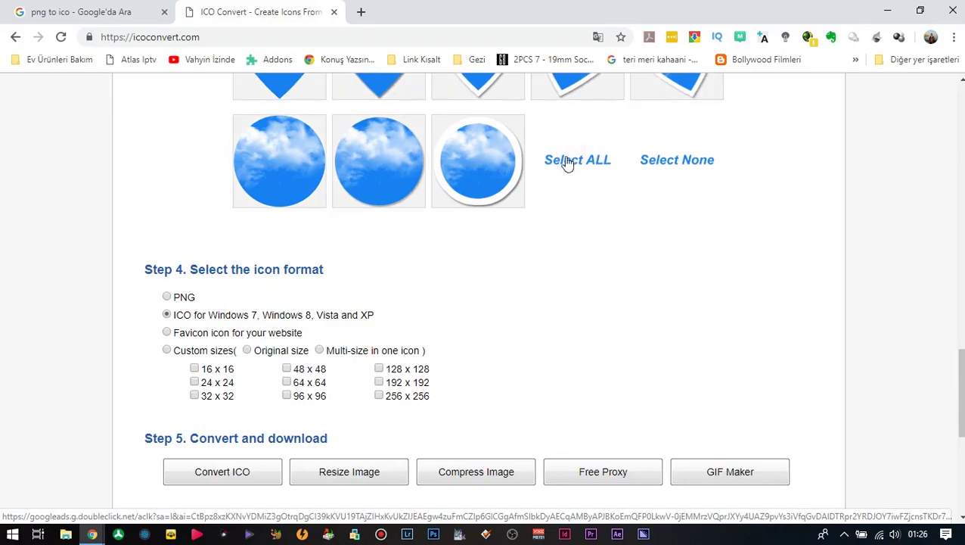
# Choose the custom 256 x 256 size as the icon format and convert the image to ICO
pyautogui.click(379, 396)
pyautogui.scroll(-2, 406, 412)
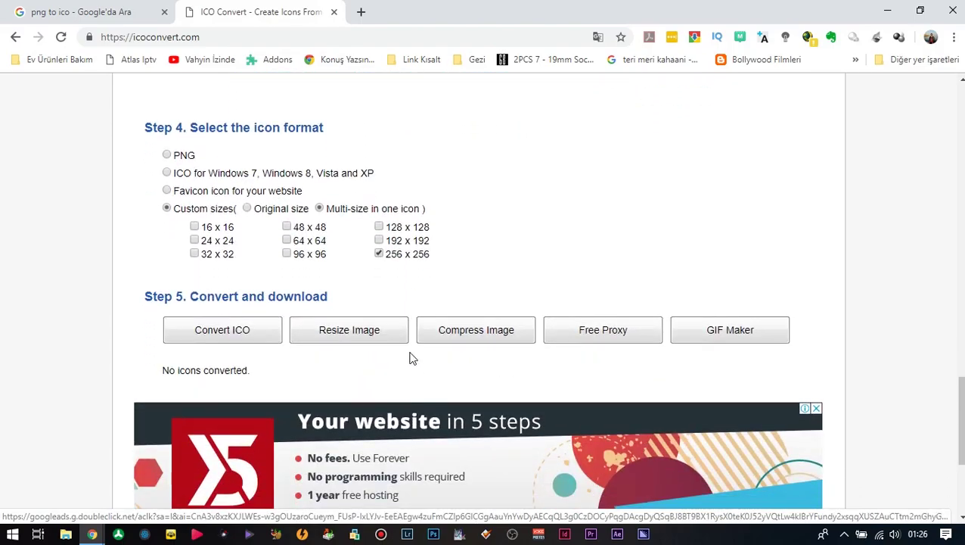
pyautogui.click(249, 333)
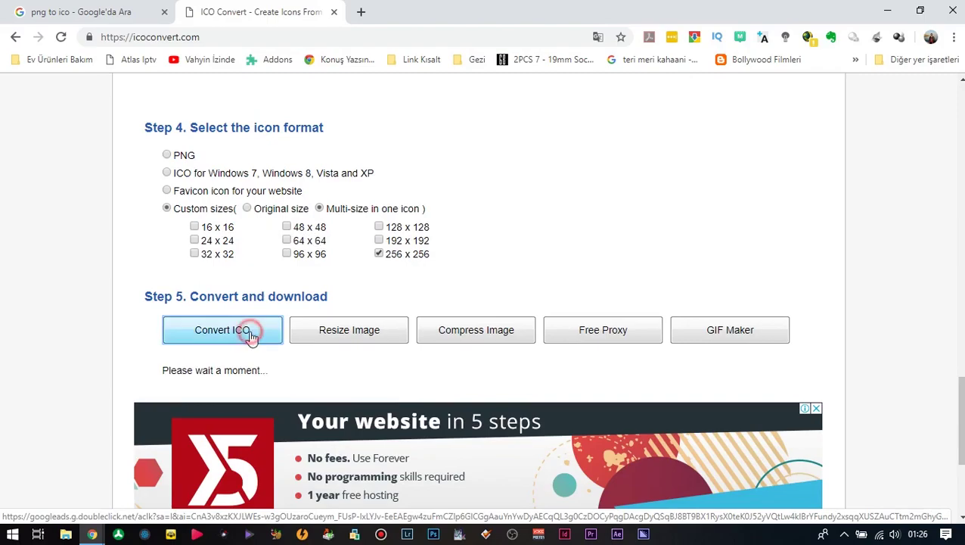
# Download the converted icons and show the newest kelebek_icons.zip in its folder from the Chrono download list
pyautogui.scroll(-1, 250, 335)
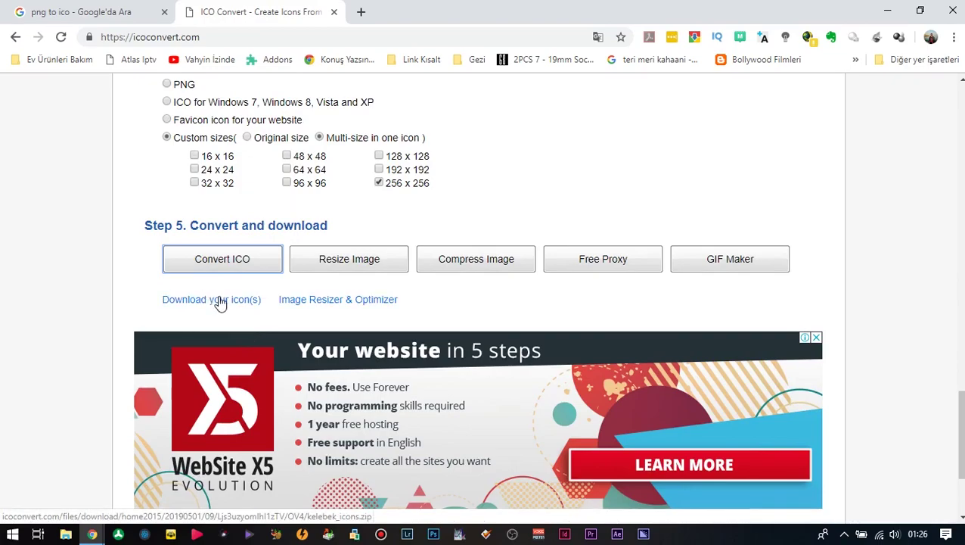
pyautogui.click(217, 300)
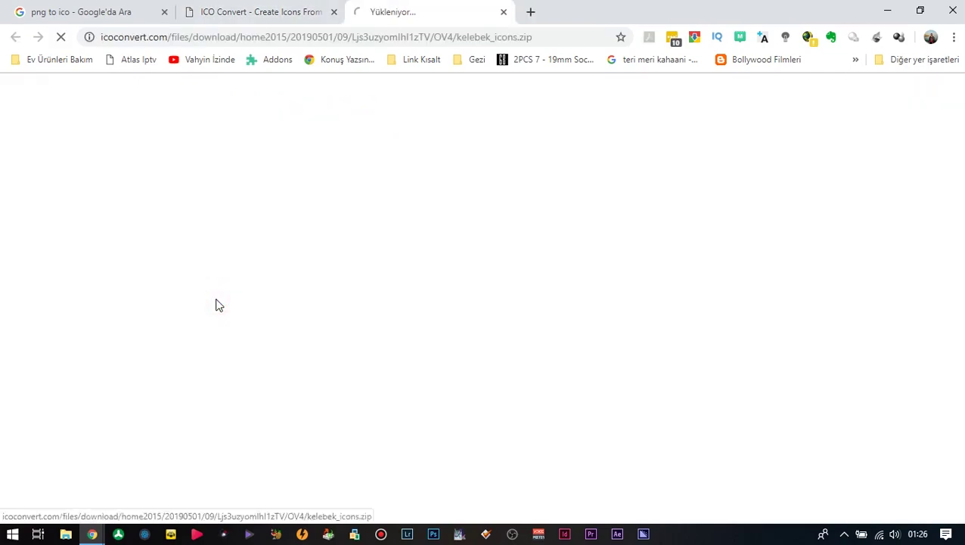
pyautogui.click(690, 40)
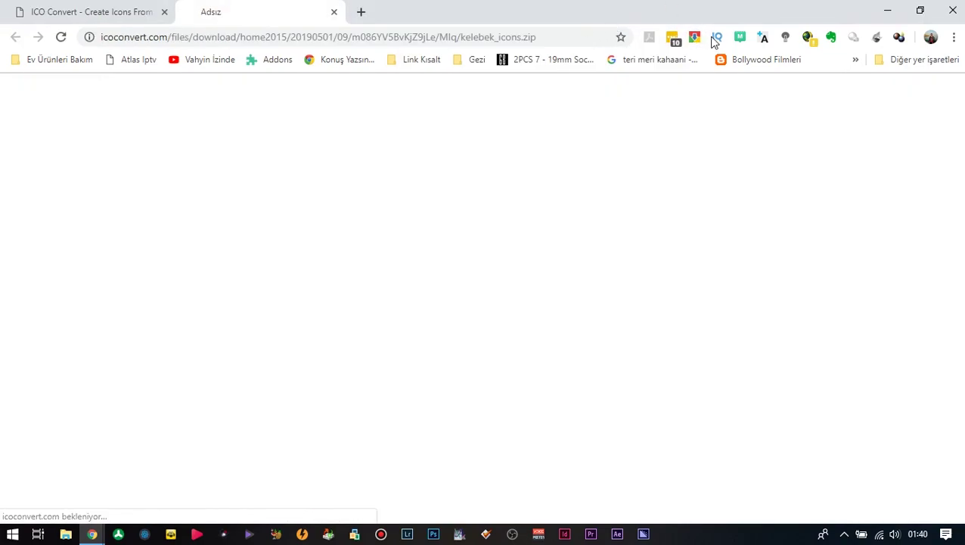
pyautogui.click(693, 38)
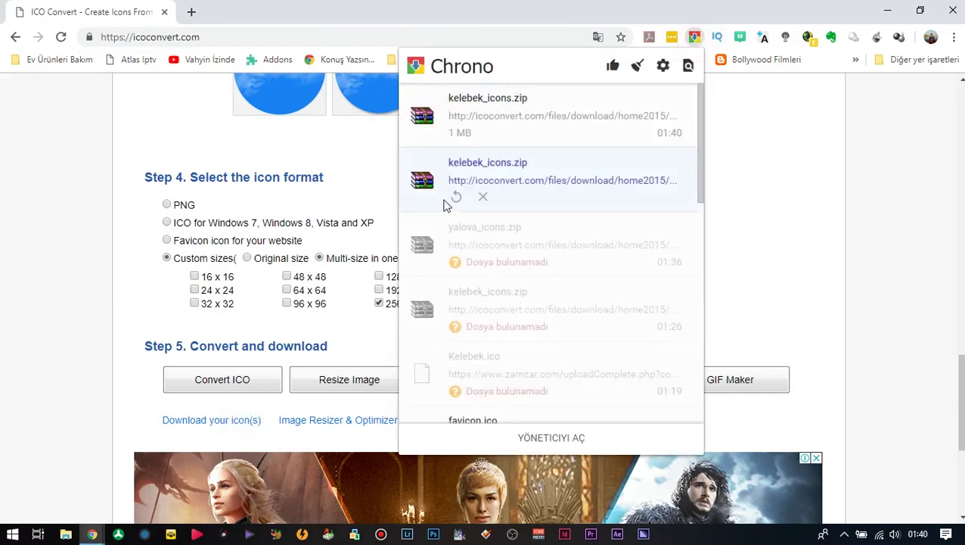
pyautogui.click(454, 134)
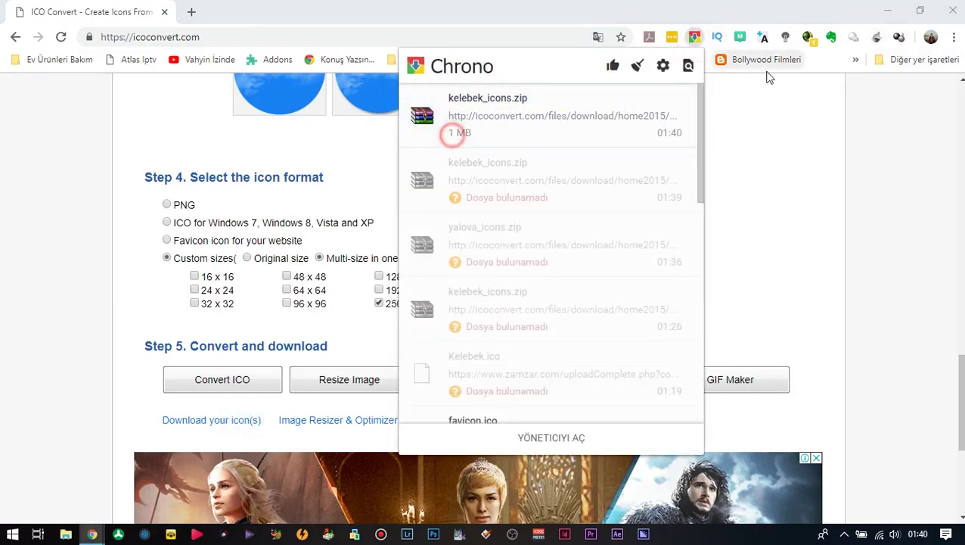
# Move the kelebek_icons archive from the Downloads folder to the desktop and extract it into a kelebek_icons folder
pyautogui.click(887, 11)
pyautogui.moveTo(289, 144); pyautogui.dragTo(97, 328)
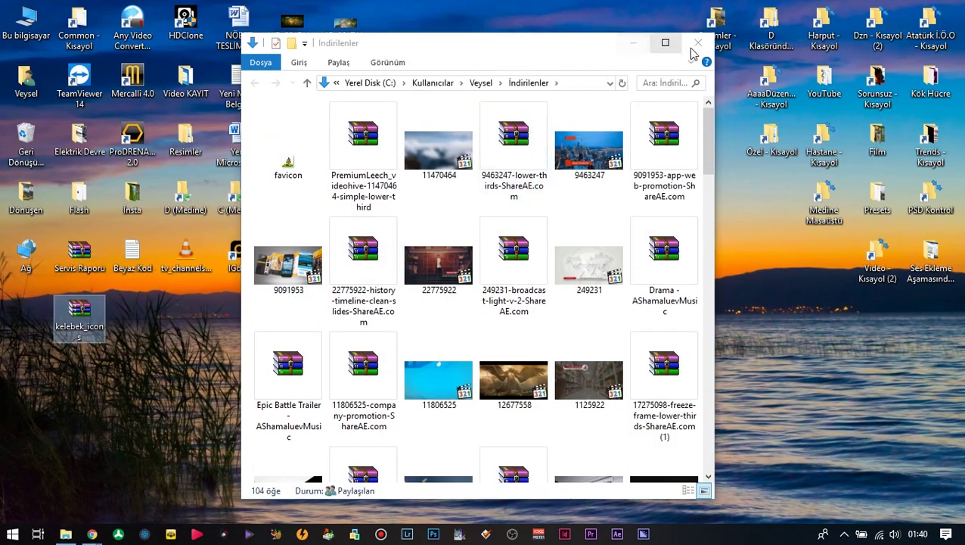
pyautogui.click(690, 50)
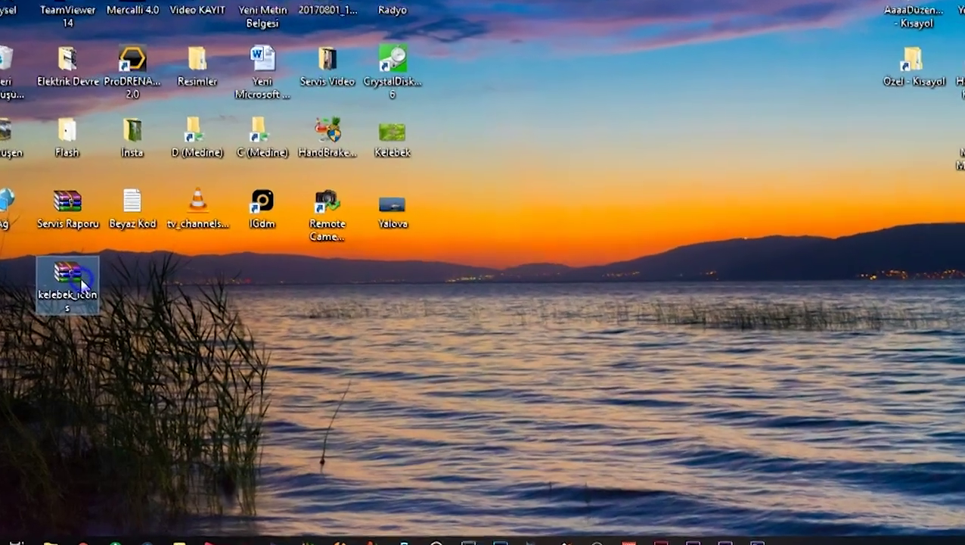
pyautogui.rightClick(96, 314)
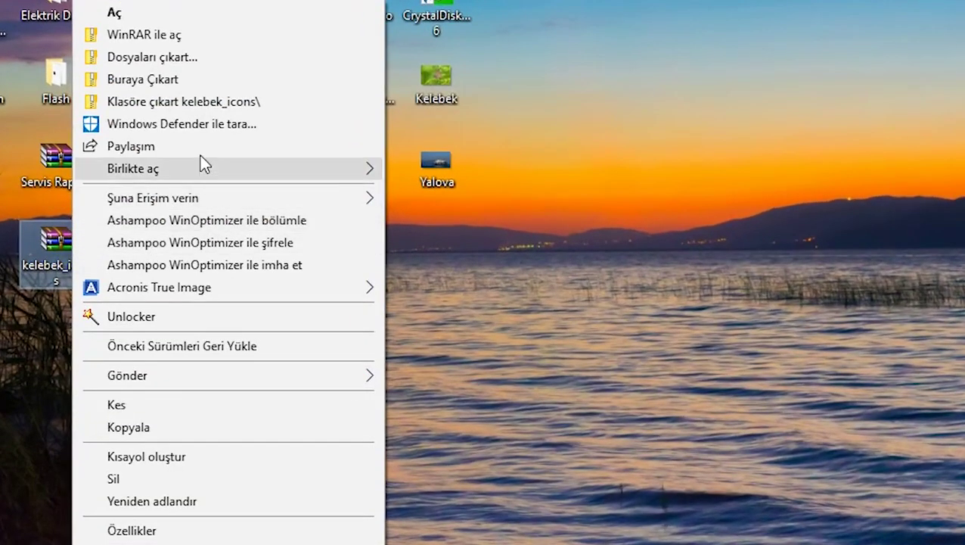
pyautogui.click(189, 104)
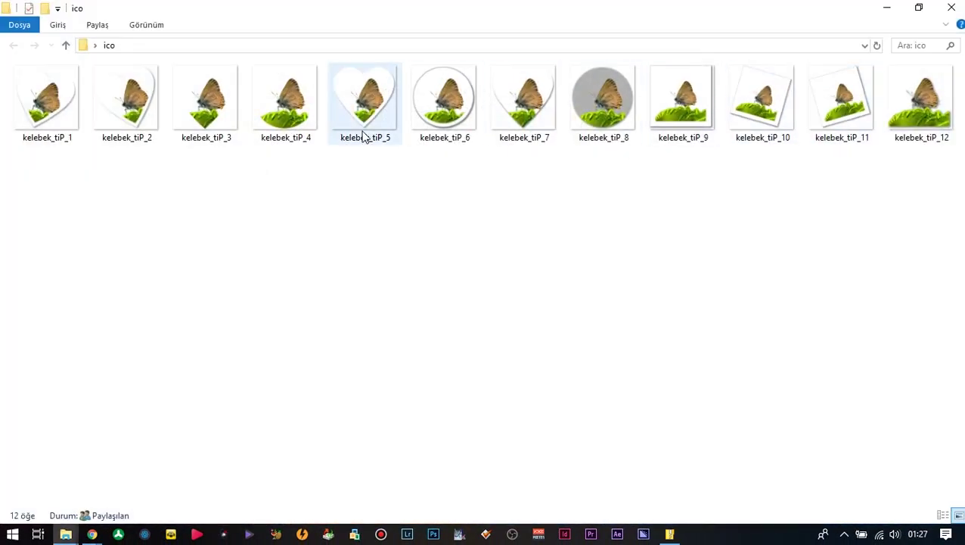
# Preview the kelebek_tiP_8 and kelebek_tiP_12 icons from the extracted ico folder in the photo viewer
pyautogui.doubleClick(603, 118)
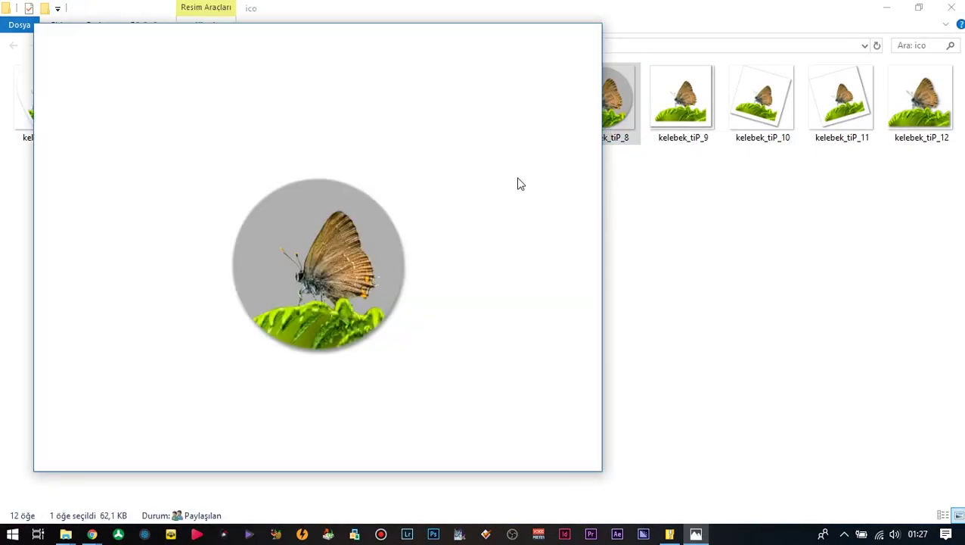
pyautogui.press('Right')
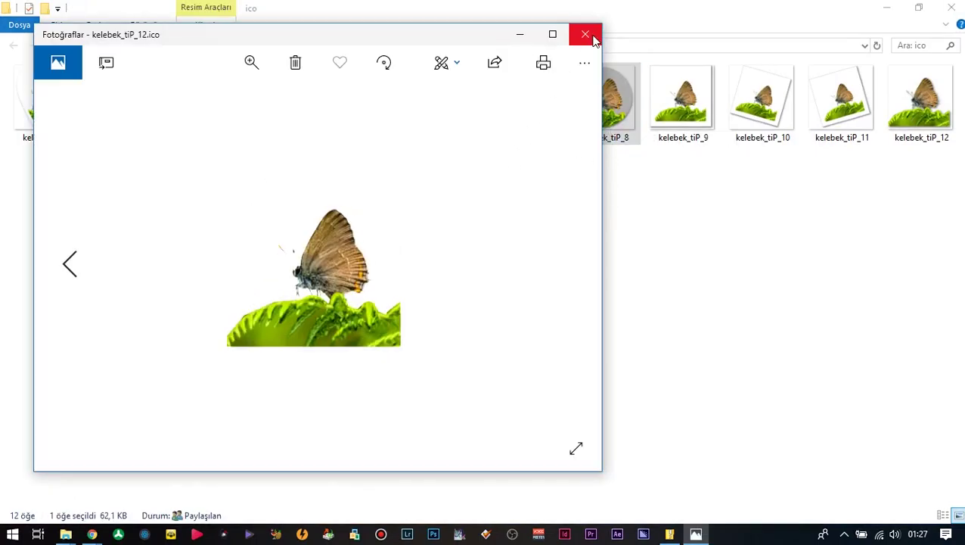
pyautogui.click(585, 34)
pyautogui.click(638, 301)
pyautogui.doubleClick(919, 100)
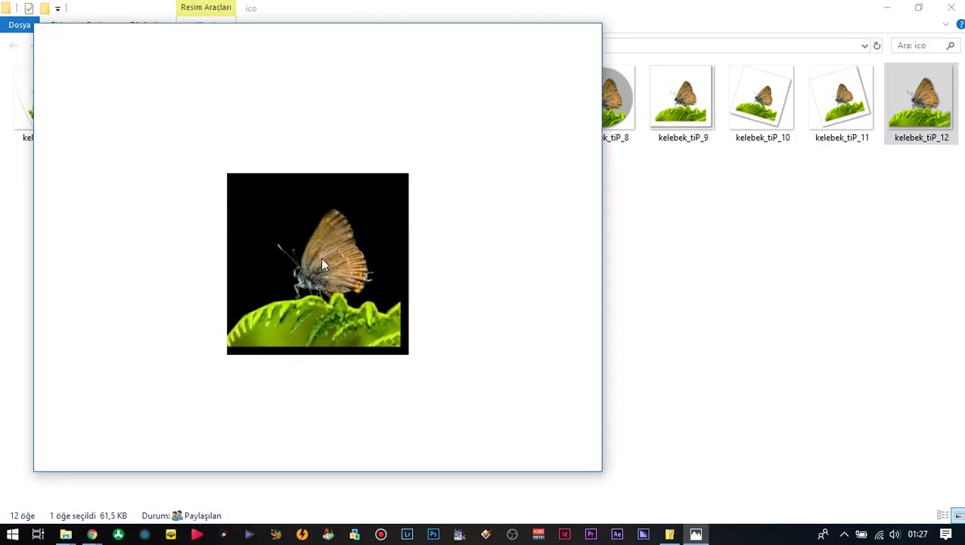
pyautogui.click(585, 33)
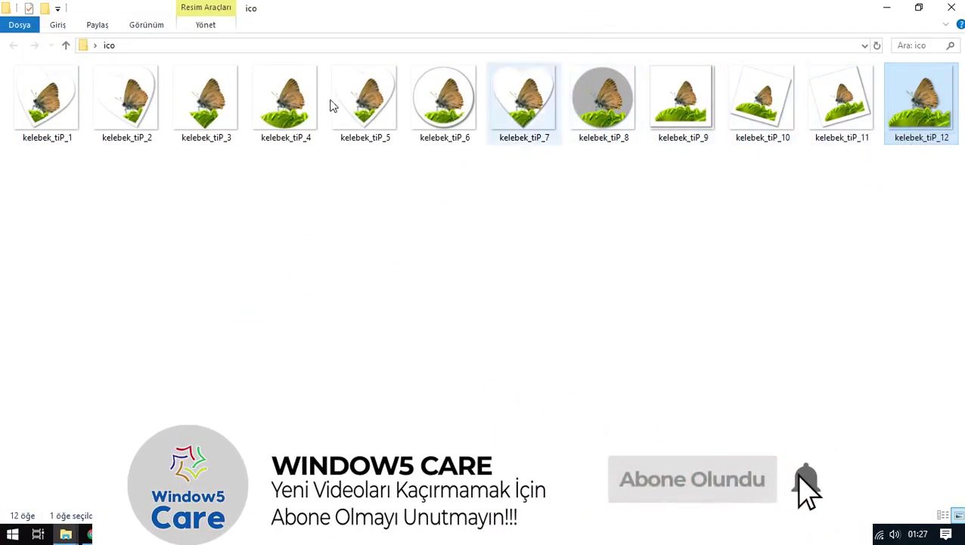
# Browse through the differently styled butterfly icons in the photo viewer, starting from kelebek_tiP_1
pyautogui.click(66, 103)
pyautogui.doubleClick(67, 104)
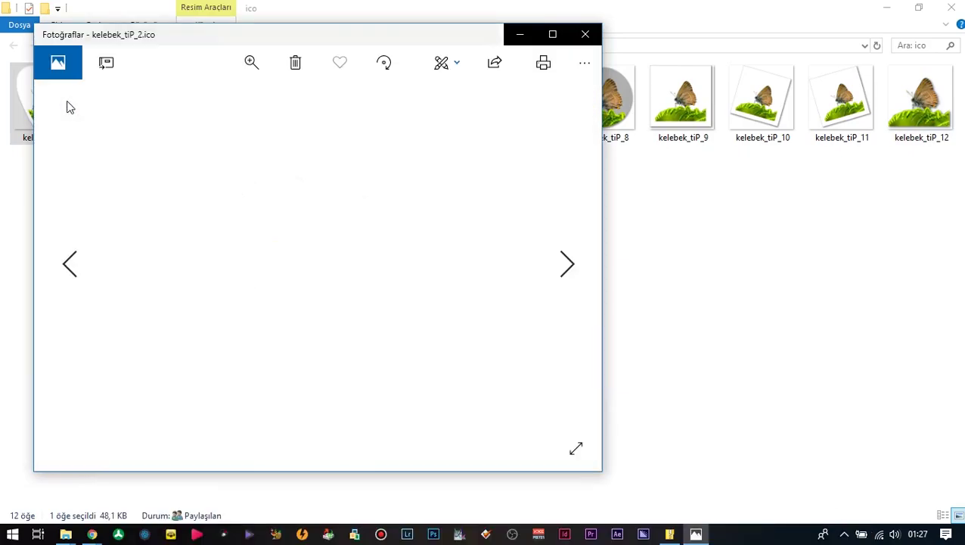
pyautogui.press('Right')
pyautogui.press('Right')
pyautogui.press('Right')
pyautogui.press('Right')
pyautogui.press('Right')
pyautogui.press('Right')
pyautogui.press('Right')
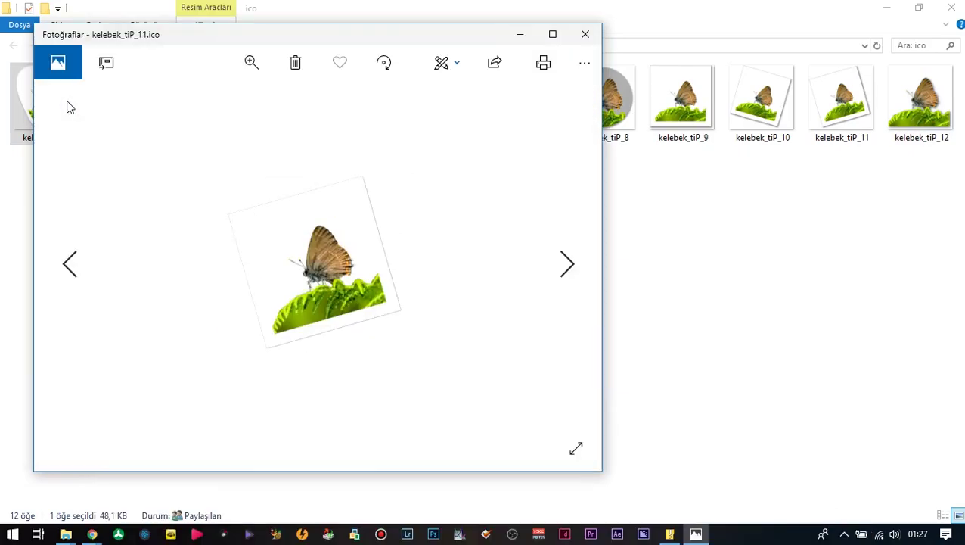
pyautogui.click(584, 34)
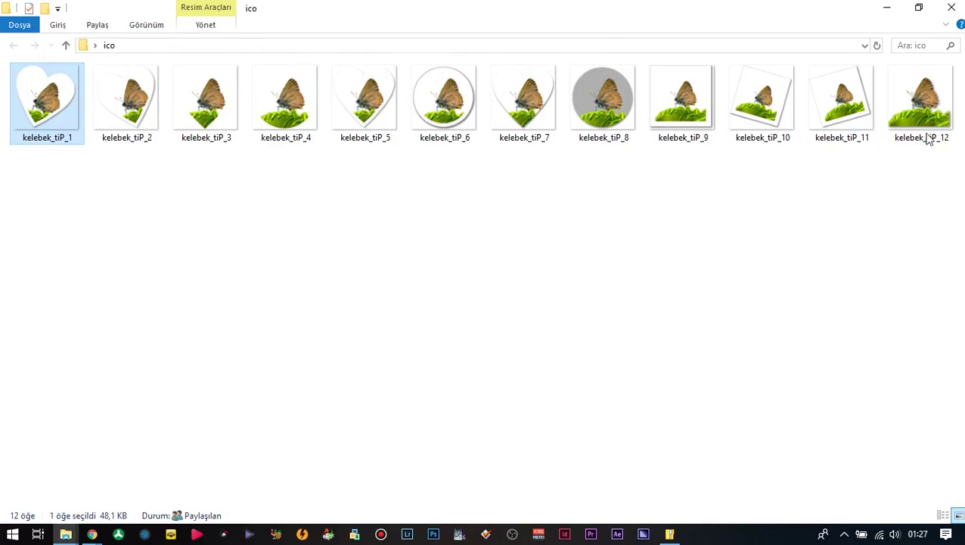
# Rename the kelebek_tiP_12 icon file as kelebek
pyautogui.click(909, 117)
pyautogui.press('F2')
pyautogui.press('End')
pyautogui.press('BackSpace')
pyautogui.press('BackSpace')
pyautogui.press('BackSpace')
pyautogui.press('BackSpace')
pyautogui.press('BackSpace')
pyautogui.press('BackSpace')
pyautogui.press('BackSpace')
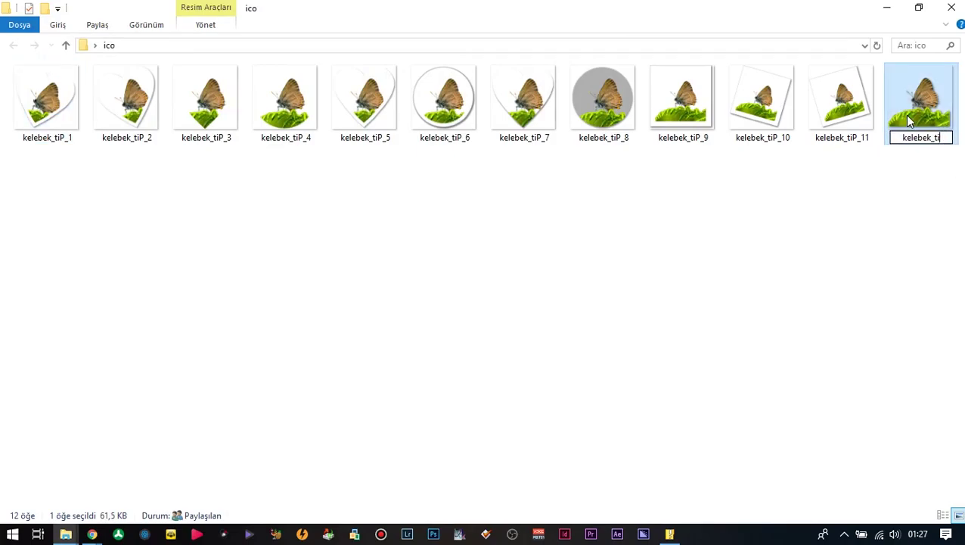
pyautogui.press('Return')
# Send a copy of the kelebek icon to the TOSHIBA (E:) drive and clear the ico folder and WinRAR windows off the desktop
pyautogui.rightClick(931, 113)
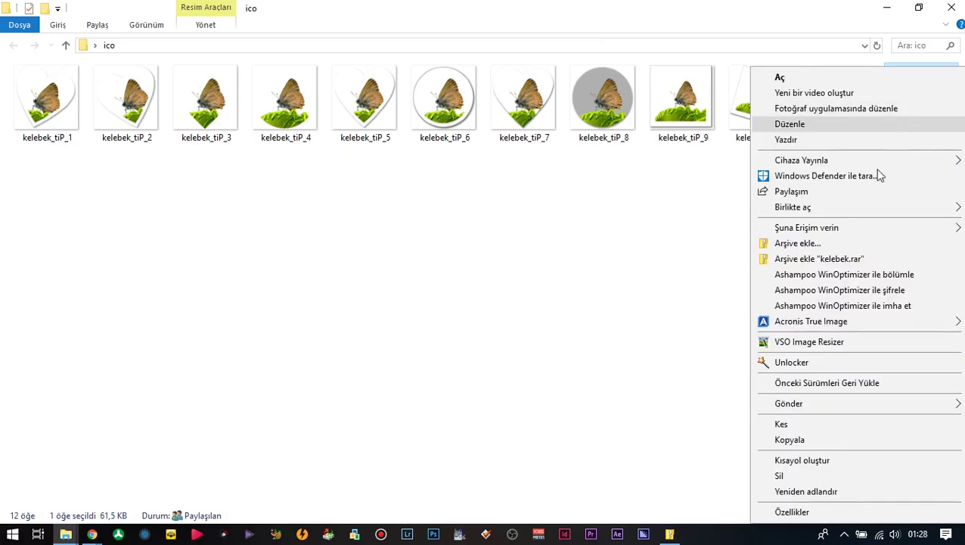
pyautogui.click(787, 405)
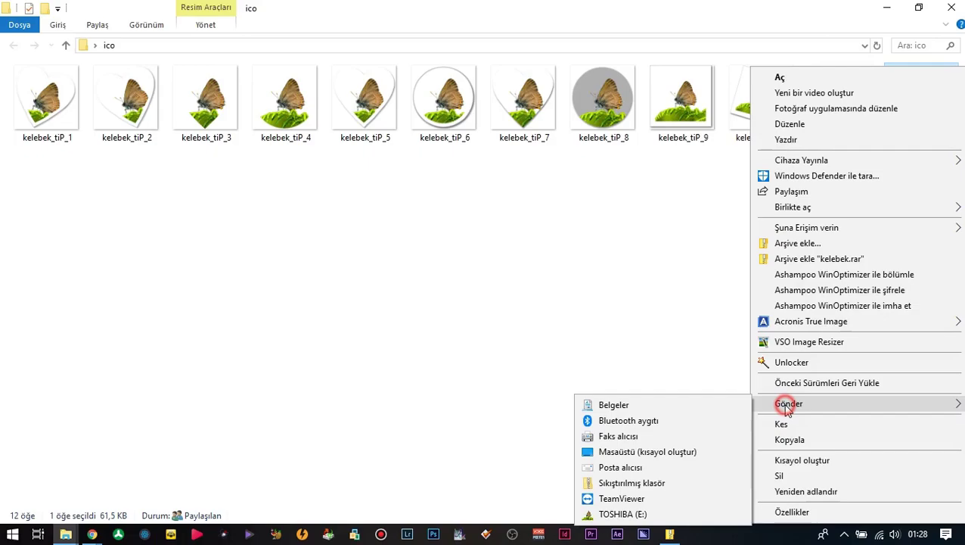
pyautogui.click(627, 514)
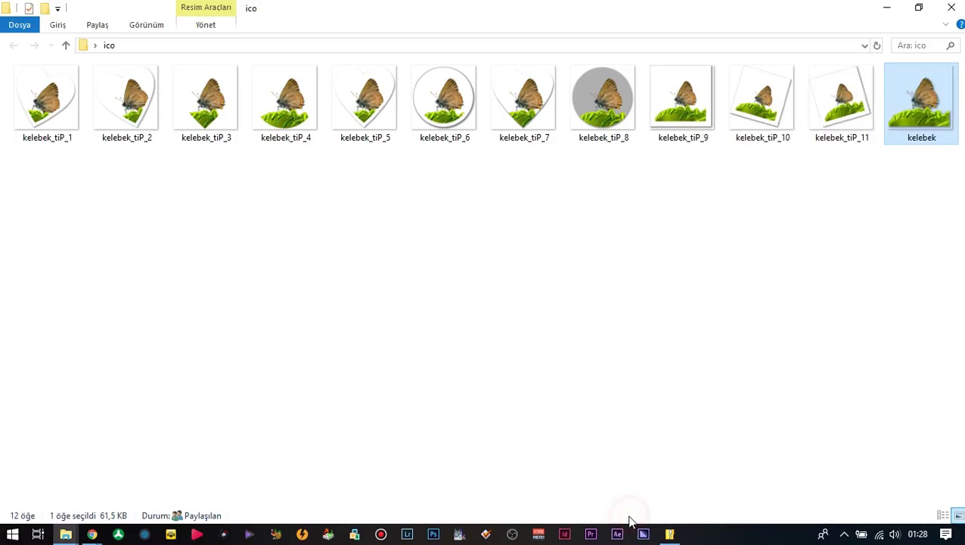
pyautogui.click(891, 10)
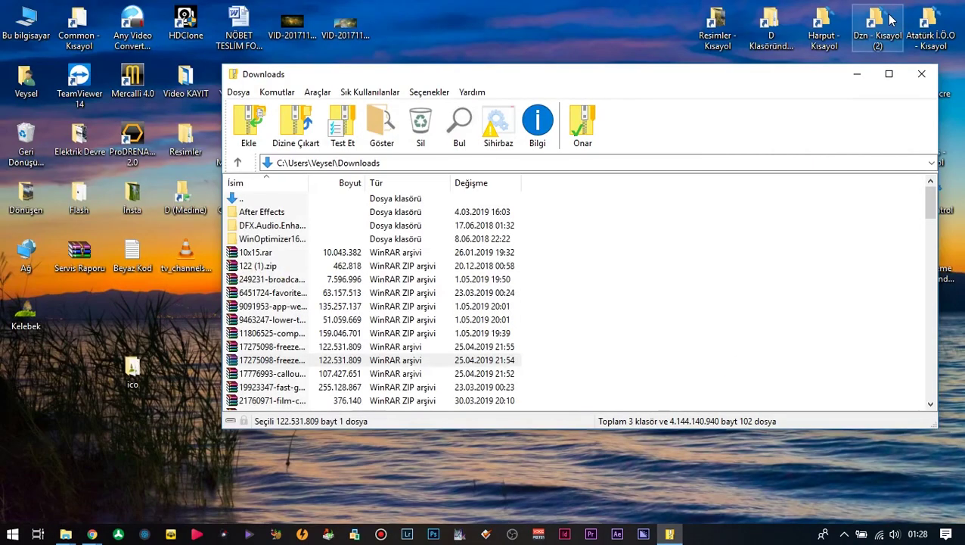
pyautogui.click(922, 73)
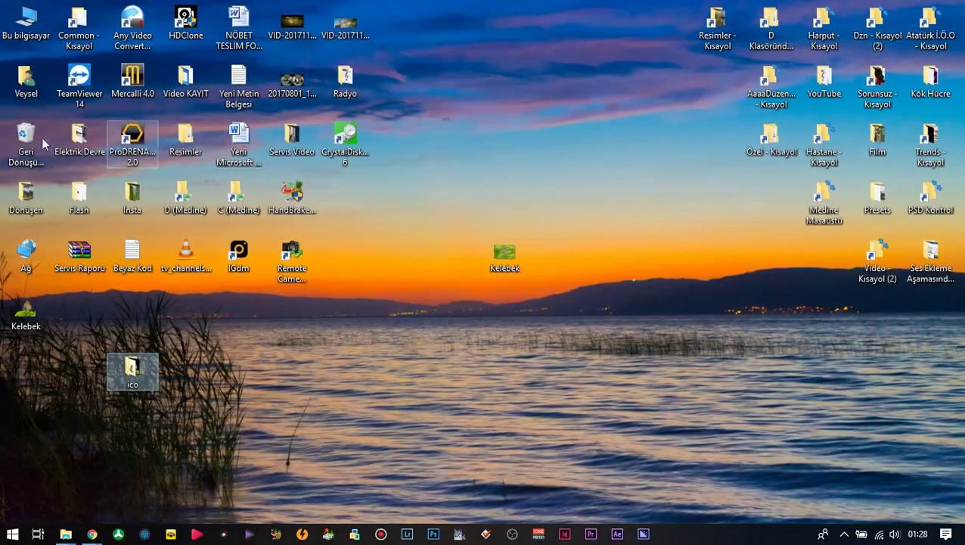
# Open the TOSHIBA (E:) drive from This PC and check the copied kelebek icon in the photo viewer
pyautogui.doubleClick(26, 23)
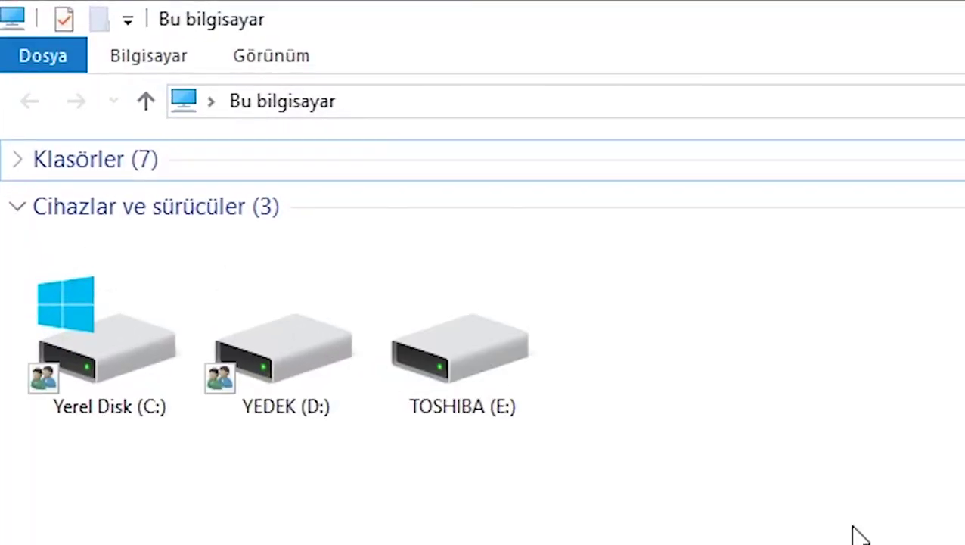
pyautogui.doubleClick(431, 377)
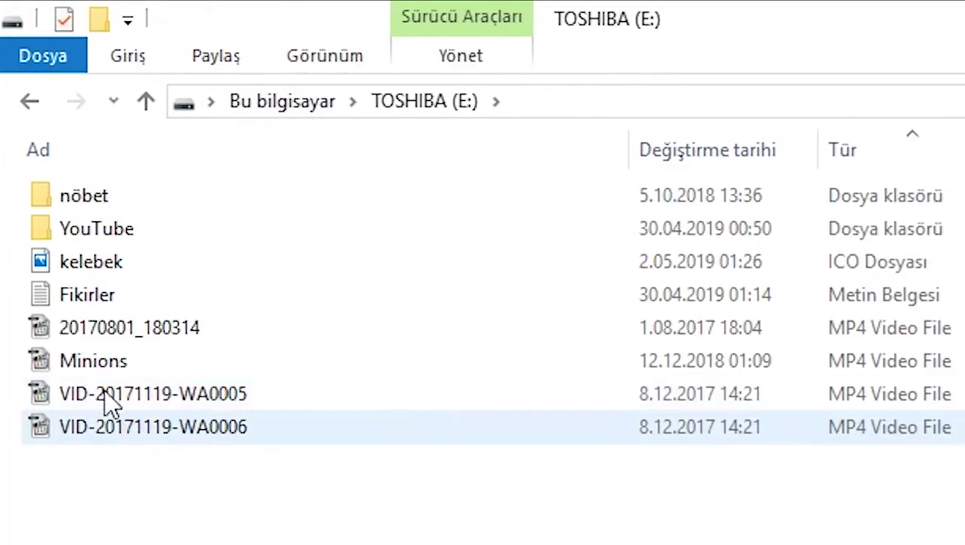
pyautogui.doubleClick(106, 261)
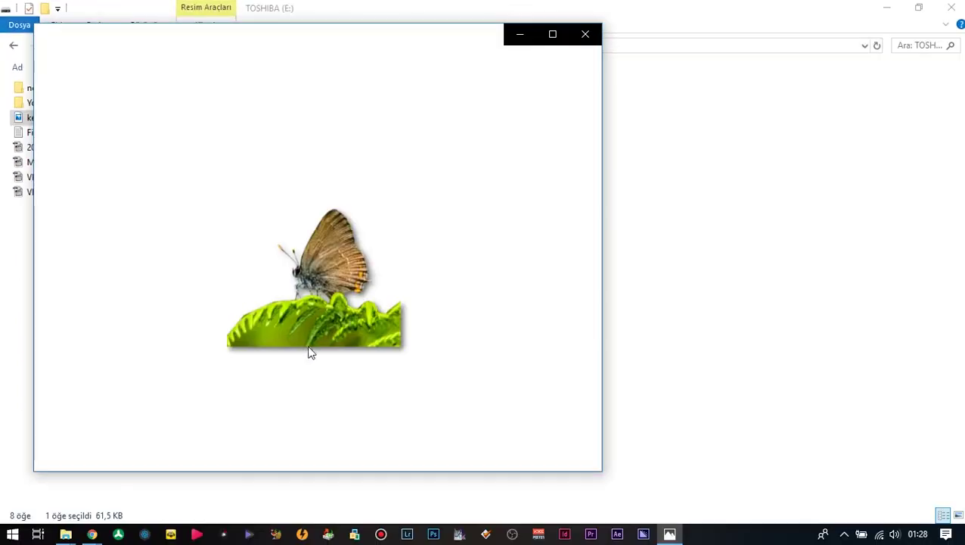
pyautogui.click(584, 34)
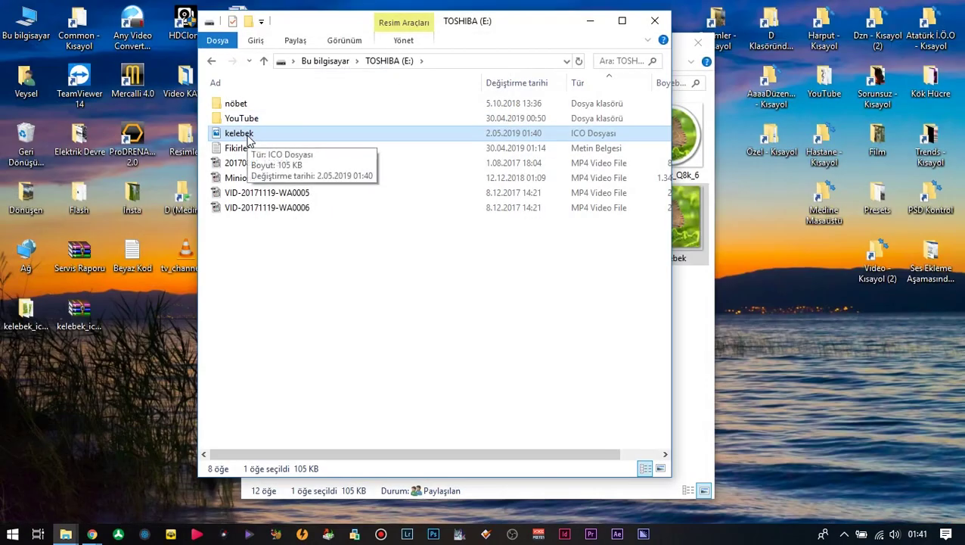
# Find Notepad among the installed programs and open a blank document in it
pyautogui.click(9, 533)
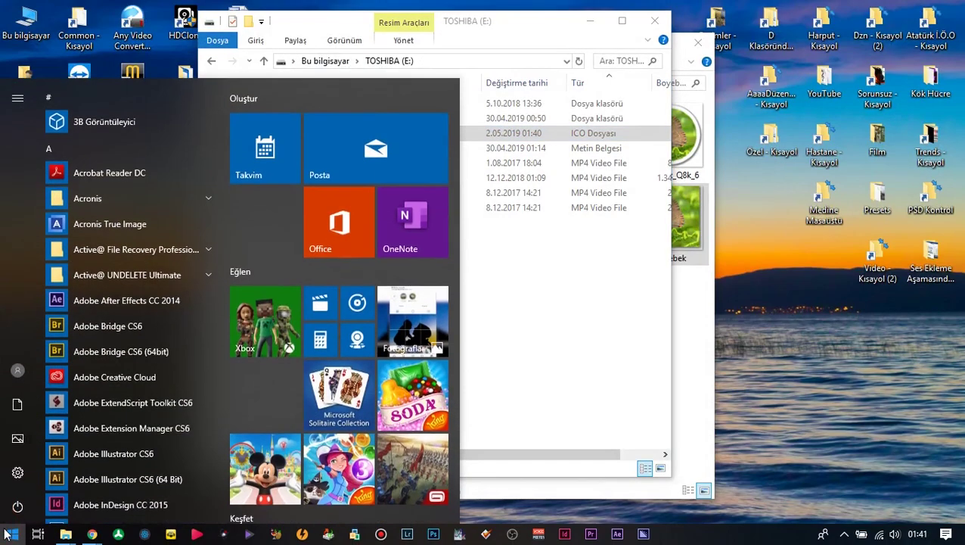
pyautogui.write('not')
pyautogui.press('Return')
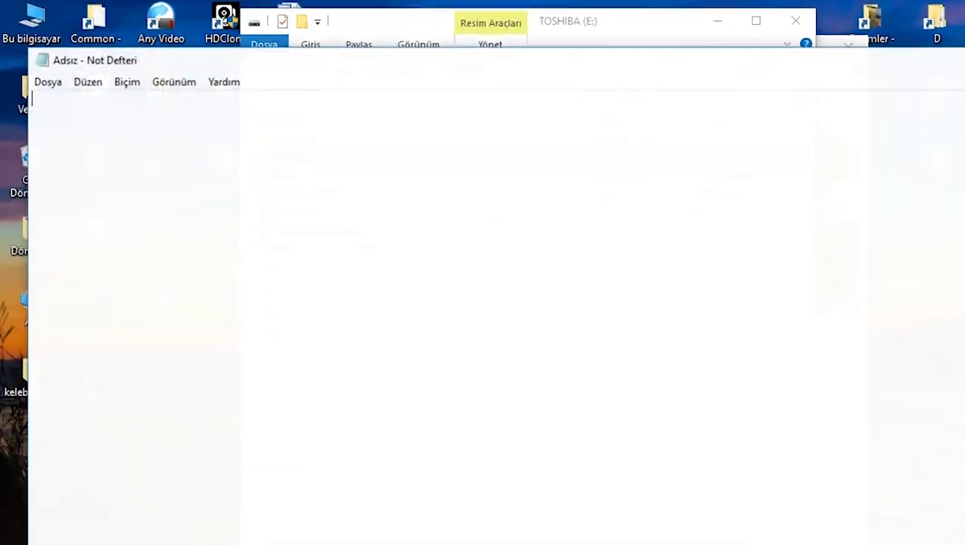
# Enter the section header [autorun] as the first line of the blank document
pyautogui.write('[')
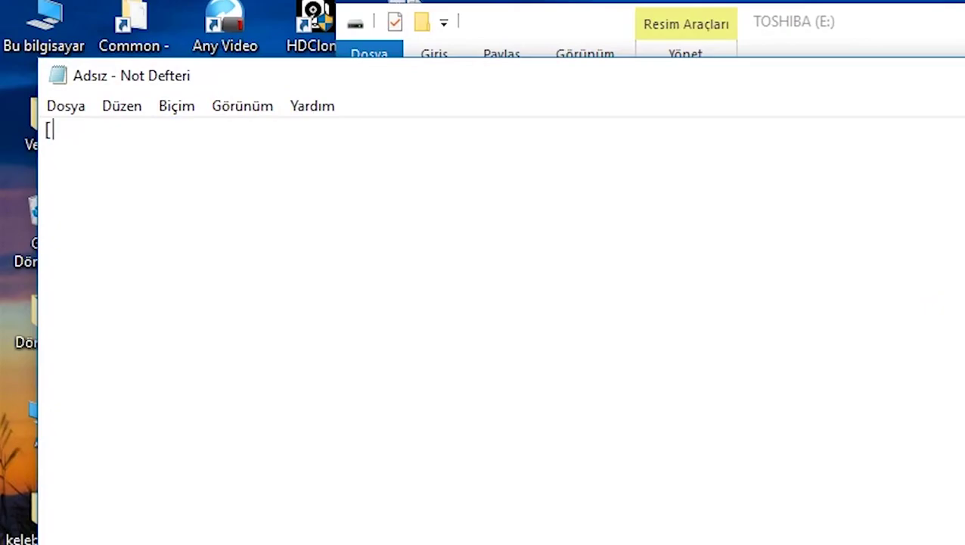
pyautogui.write('autorun')
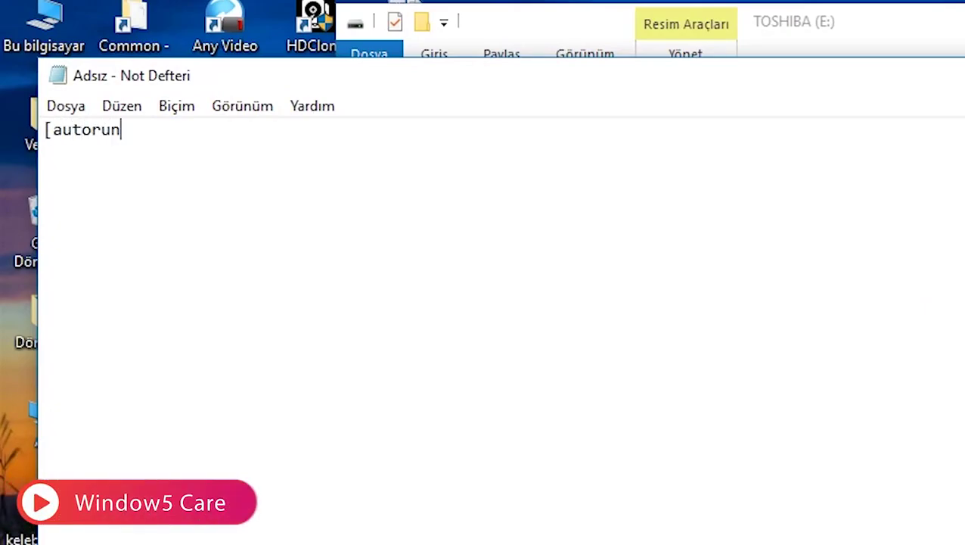
pyautogui.write(']')
pyautogui.press('Return')
# Add the line icon=kelebek.ico beneath the [autorun] header
pyautogui.write('icon')
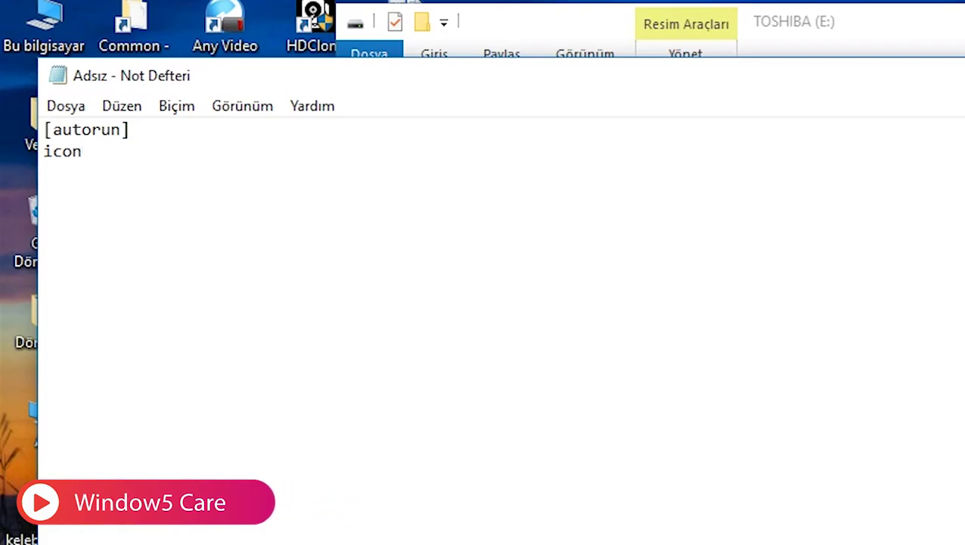
pyautogui.write('=kelev')
pyautogui.write('e')
pyautogui.press('BackSpace')
pyautogui.press('BackSpace')
pyautogui.press('BackSpace')
pyautogui.write('ebek.ci')
pyautogui.press('BackSpace')
pyautogui.press('BackSpace')
pyautogui.write('ico')
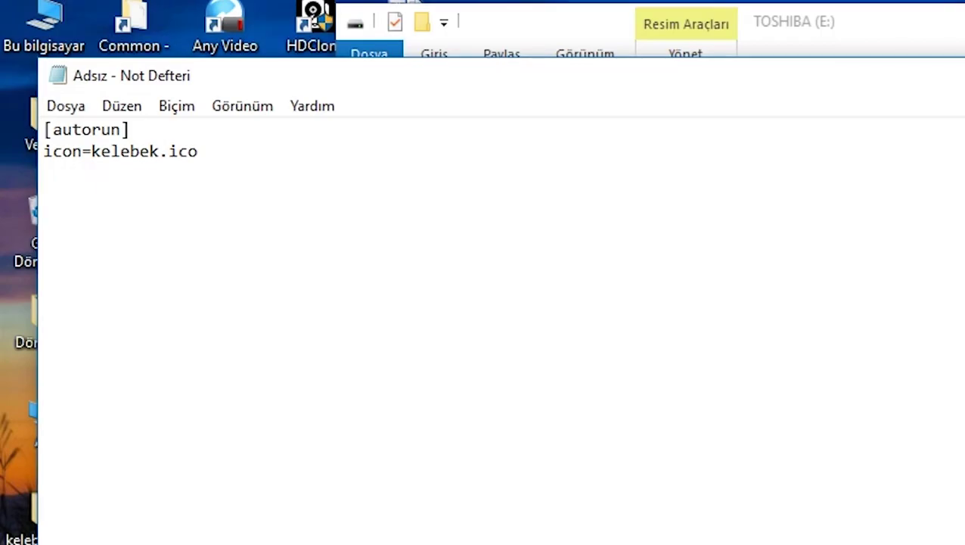
# Save the document as autorun.inf on the TOSHIBA (E:) drive
pyautogui.click(74, 115)
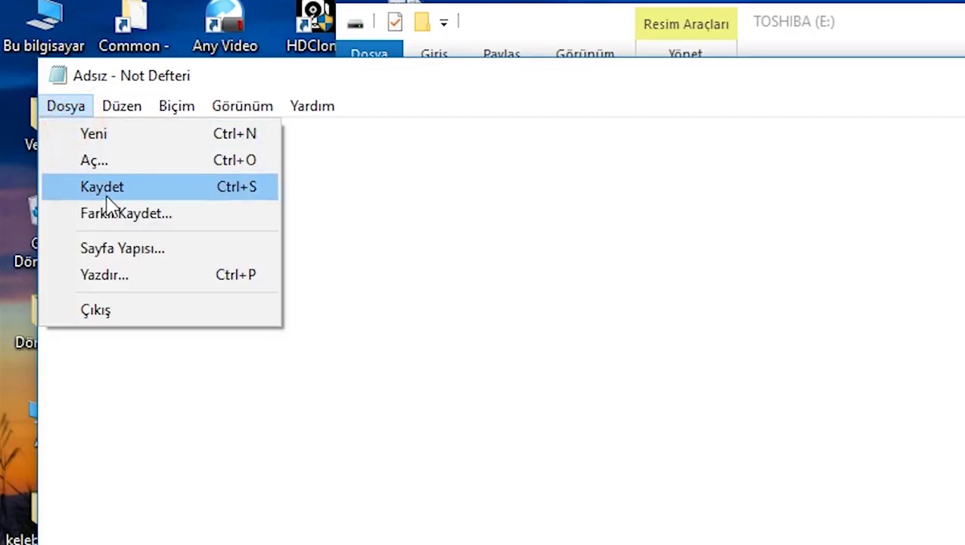
pyautogui.click(141, 215)
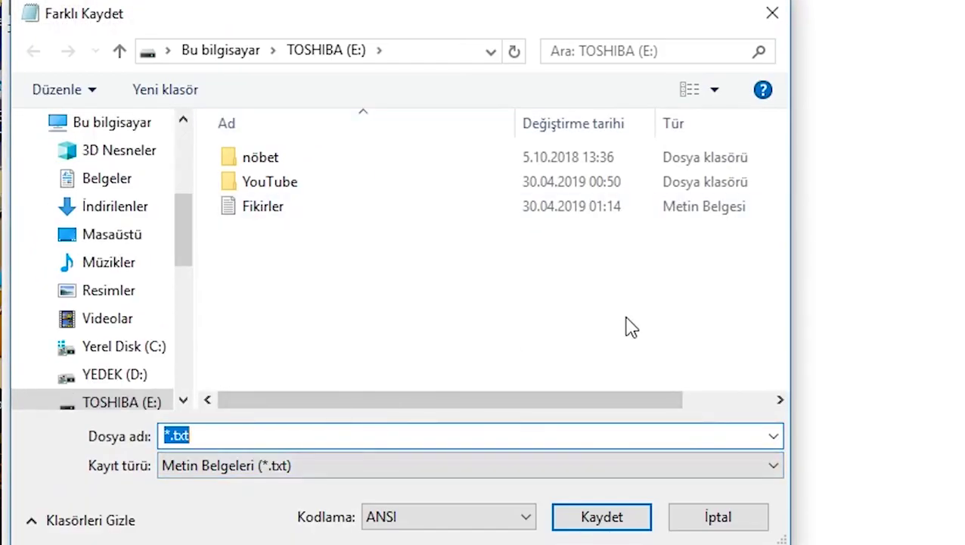
pyautogui.write('autorun.inf')
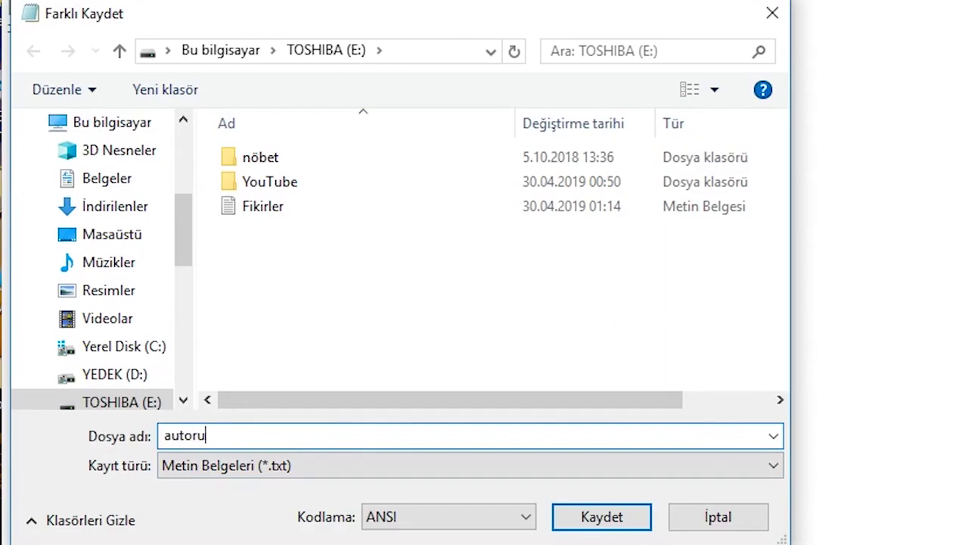
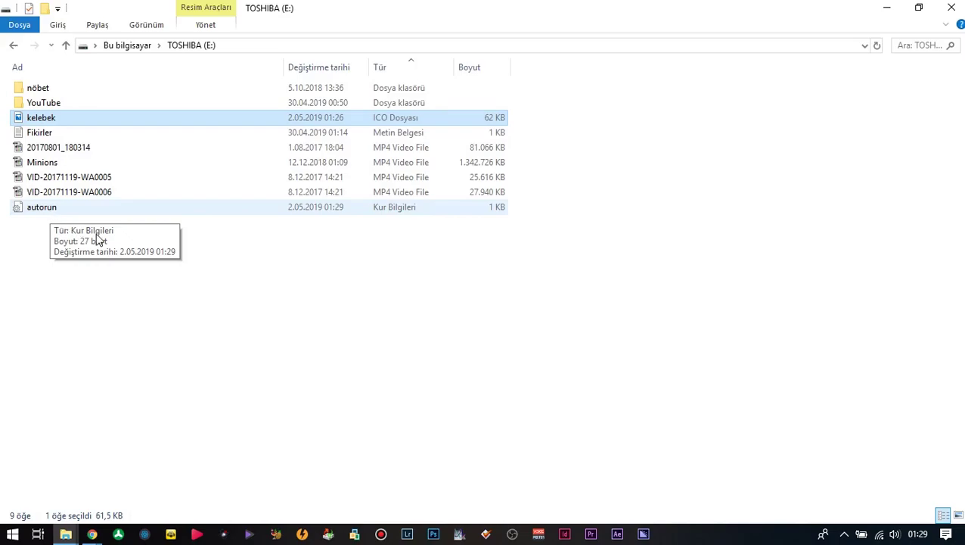
# Go back to This PC and reopen the reconnected TOSHIBA (E:) drive to check its custom drive icon
pyautogui.click(96, 239)
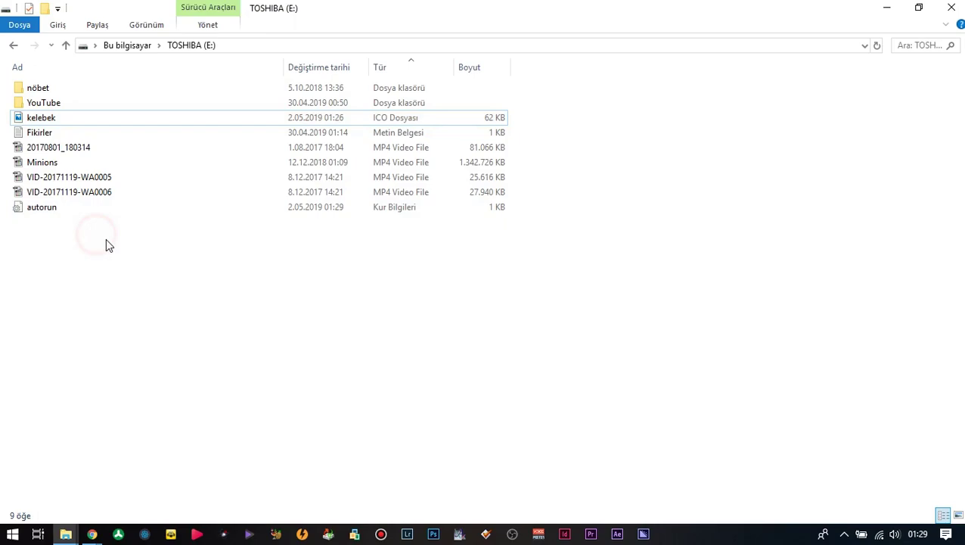
pyautogui.press('BackSpace')
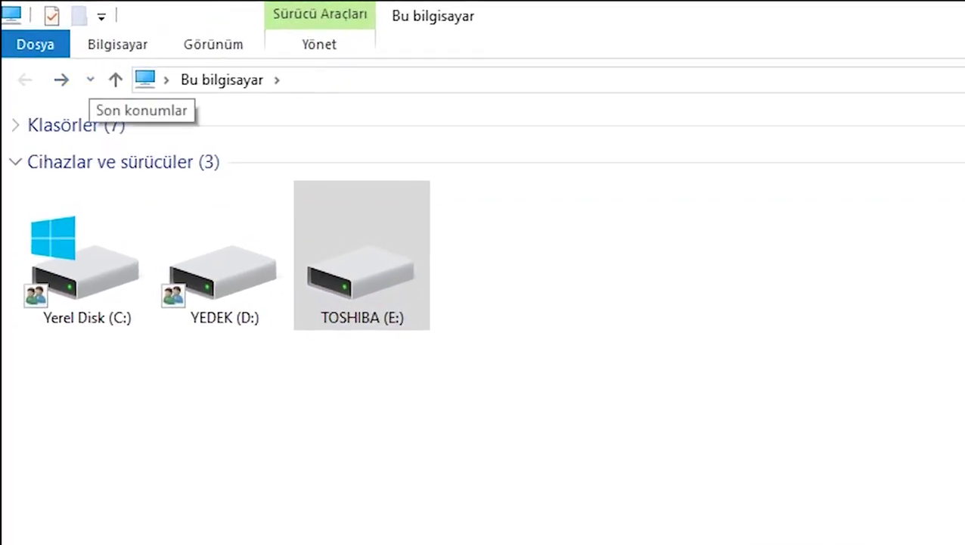
pyautogui.press('Escape')
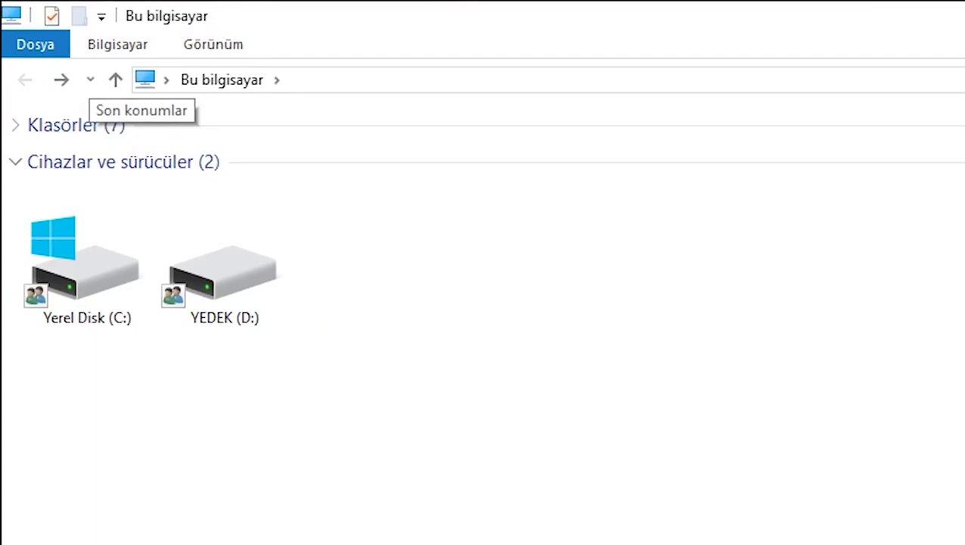
pyautogui.doubleClick(360, 270)
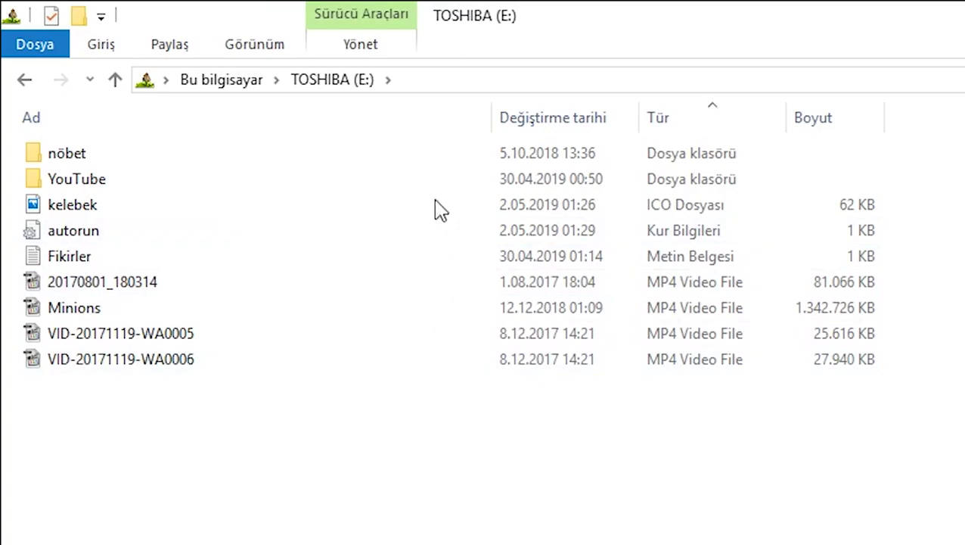
# Leave the TOSHIBA (E:) drive and move the ico folder beside the Kelebek PNG on the desktop
pyautogui.hotkey('alt', 'Left')
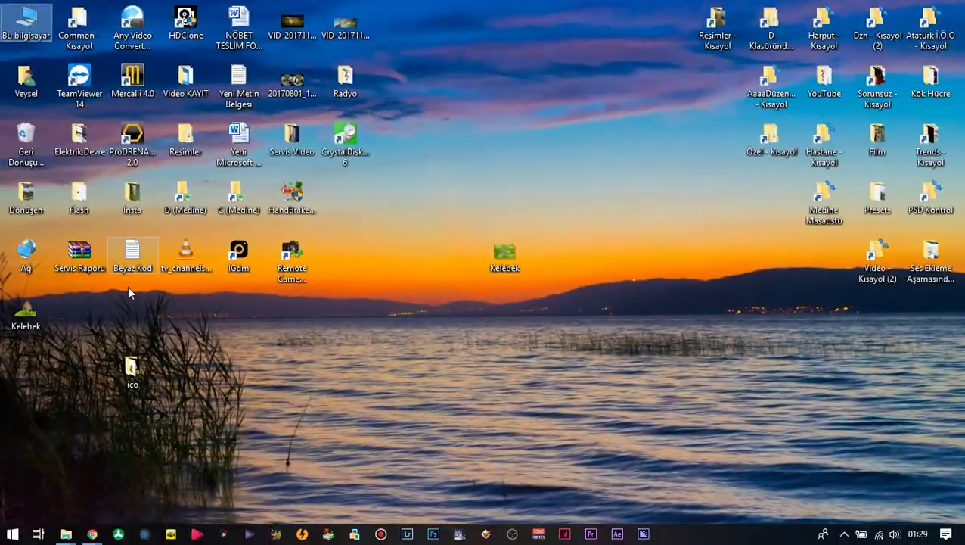
pyautogui.moveTo(130, 363); pyautogui.dragTo(77, 333)
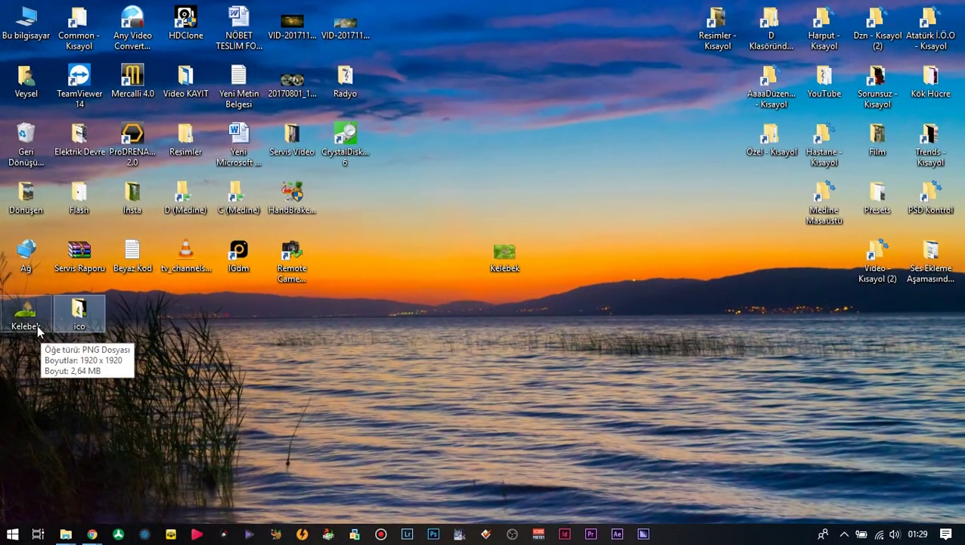